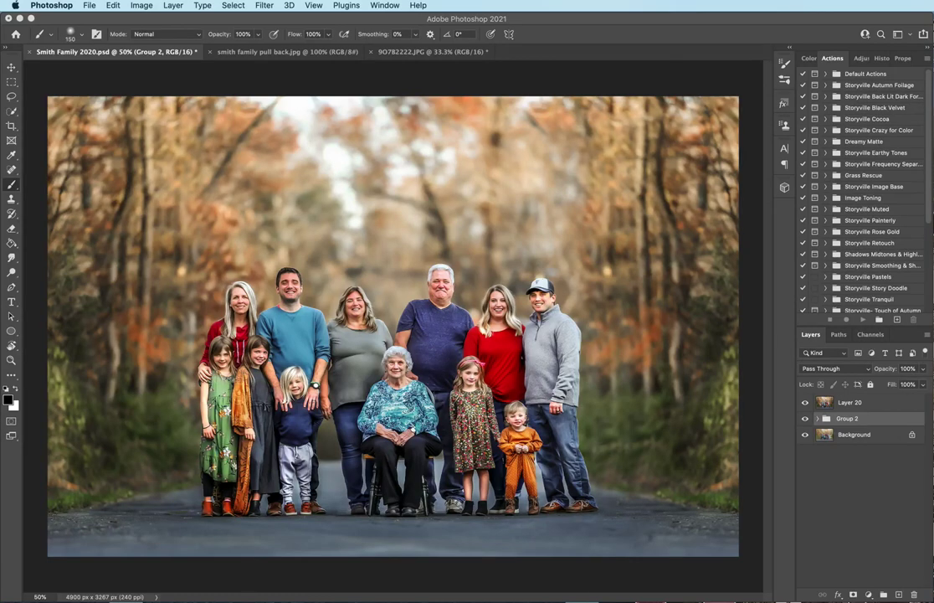
Step: Toggle Layer 20 off, on and off again to compare against the unstylized road
left_click(805, 401)
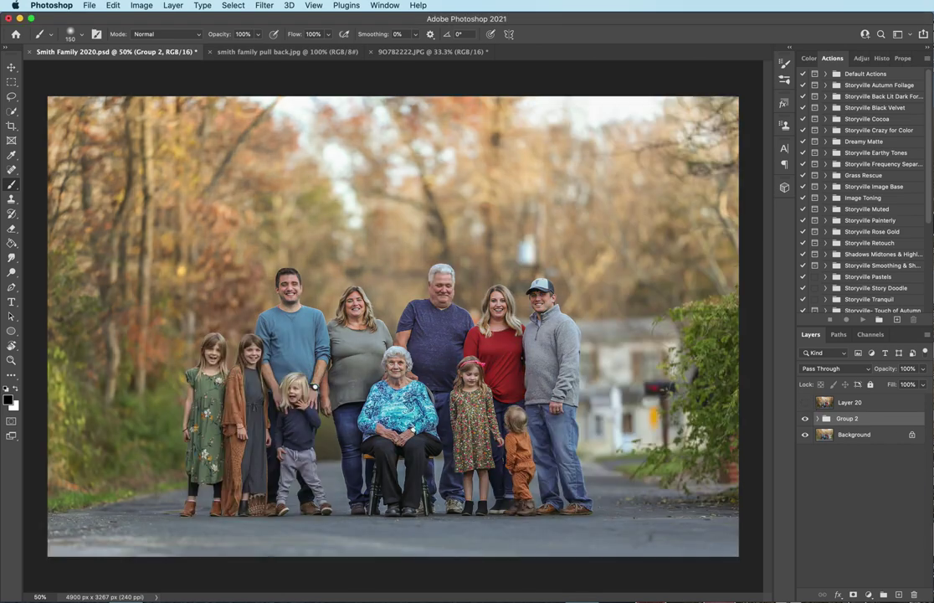
left_click(806, 402)
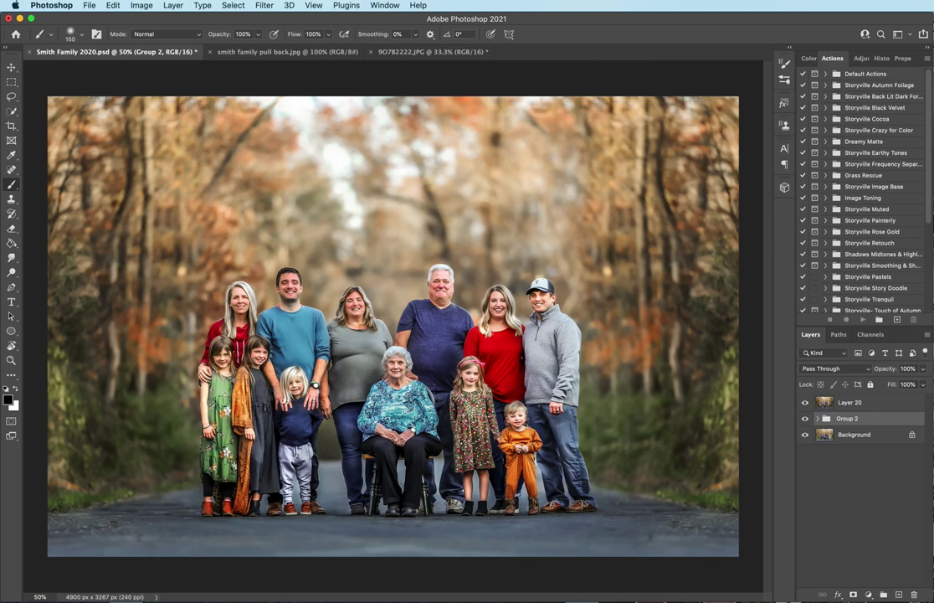
left_click(806, 402)
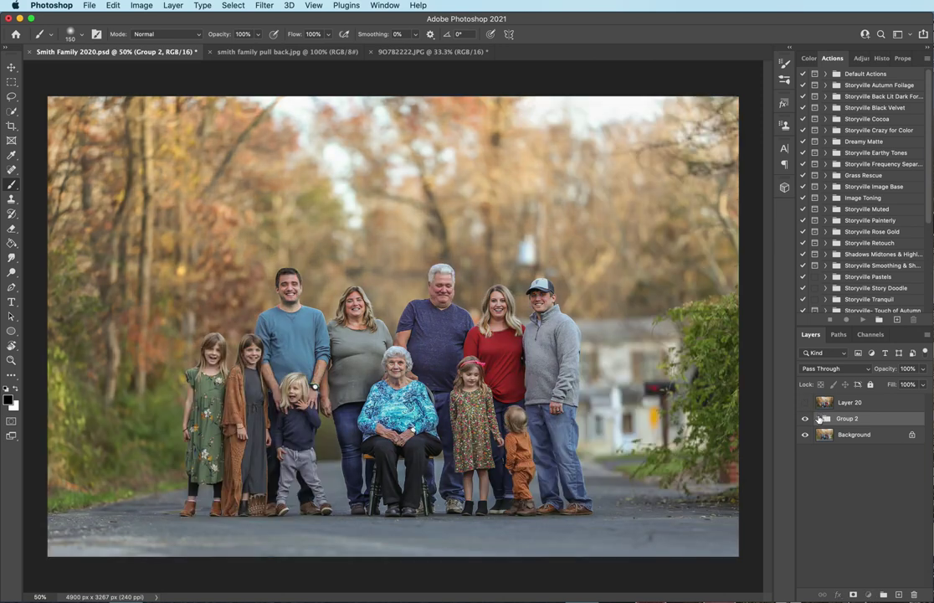
Step: Expand Group 2 to review its retouch layers, then collapse it again
left_click(818, 419)
scroll(925, 554, "down", 2)
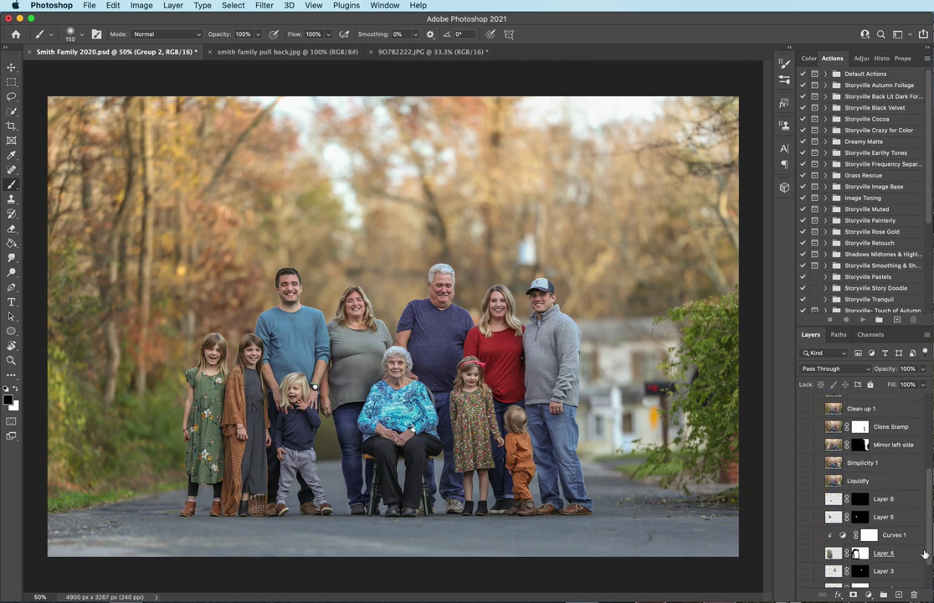
scroll(925, 486, "up", 5)
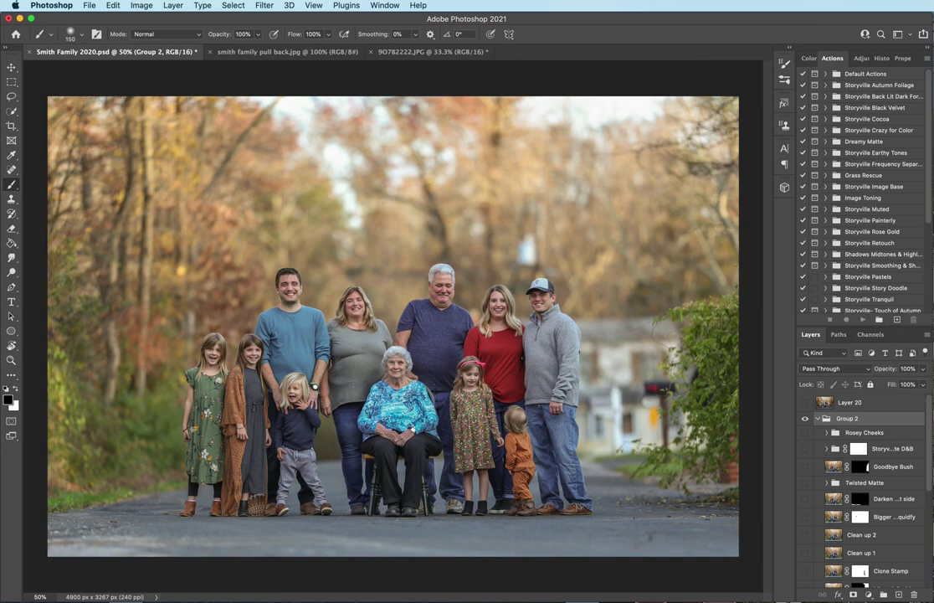
left_click(818, 418)
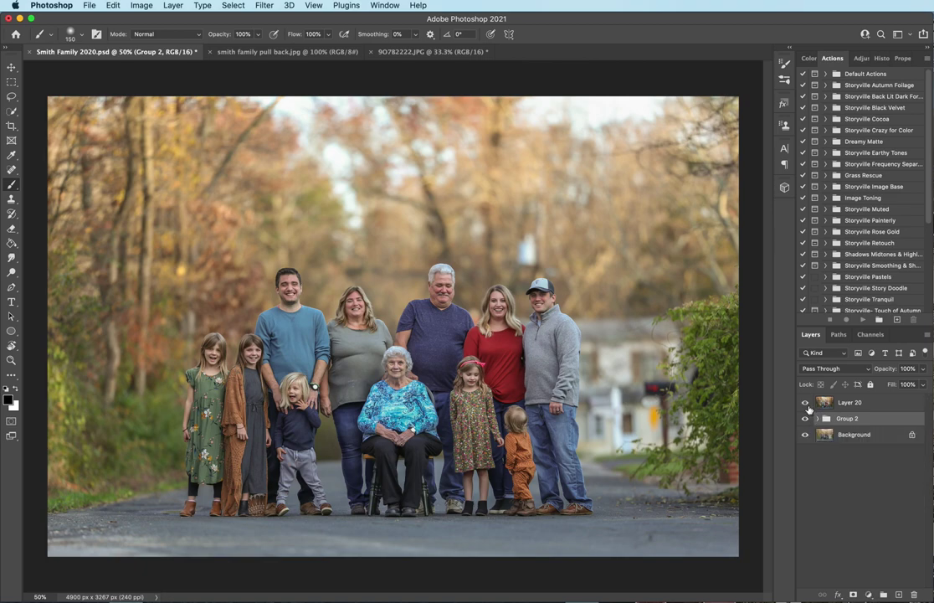
Step: Turn Layer 20 back on to show the stylized tree-lined autumn road
left_click(806, 402)
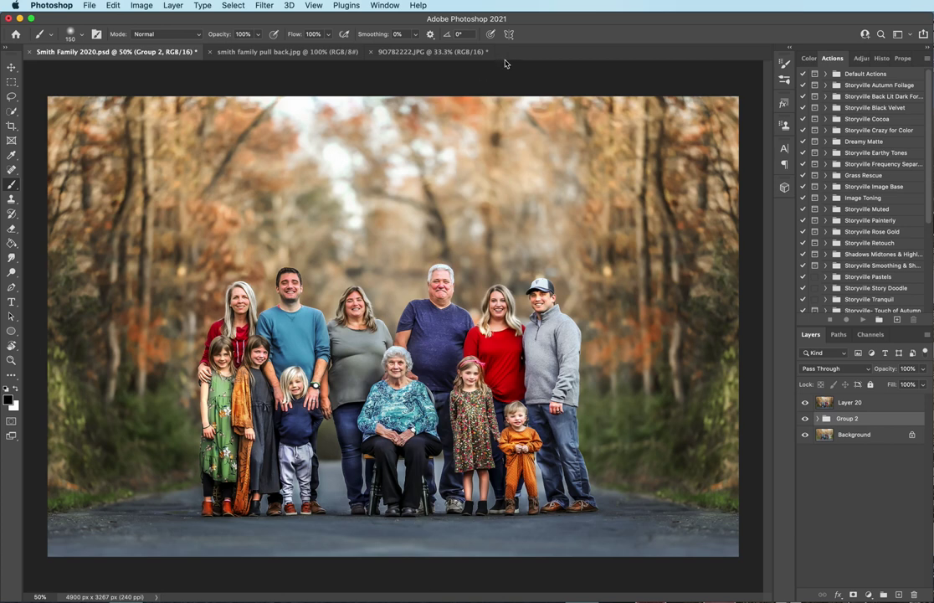
left_click(289, 52)
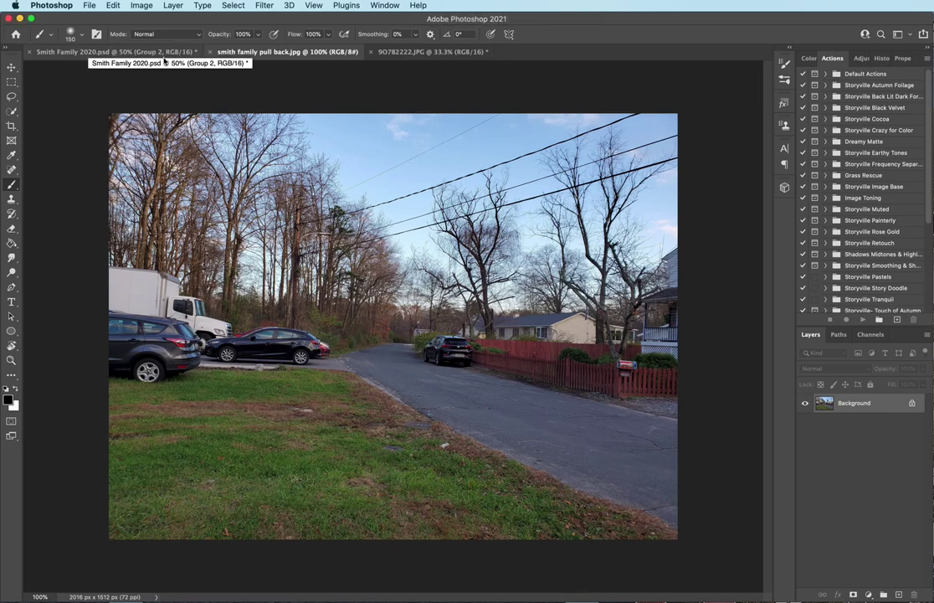
left_click(171, 53)
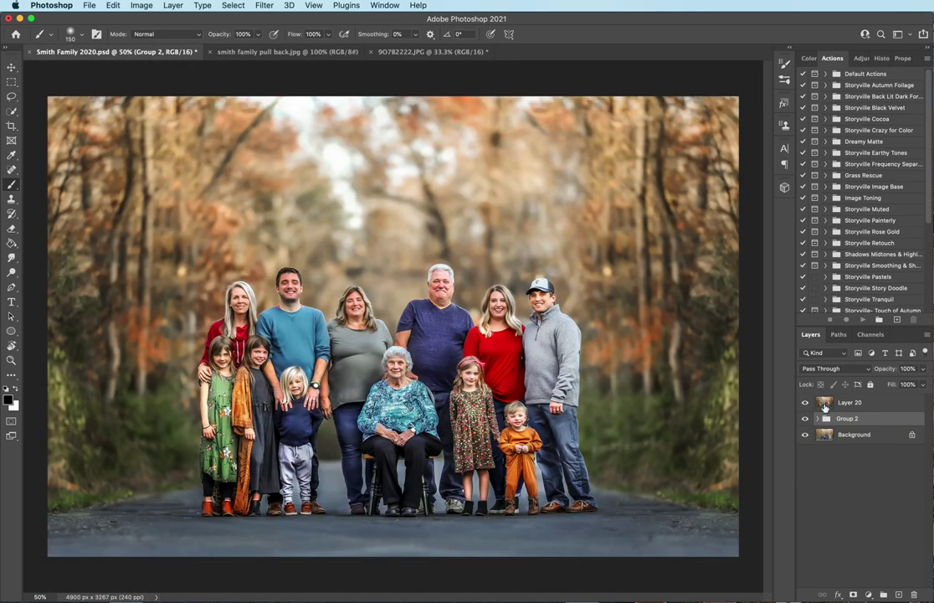
Step: Toggle Layer 20 off, on and off, then expand Group 2's retouch layers
left_click(805, 403)
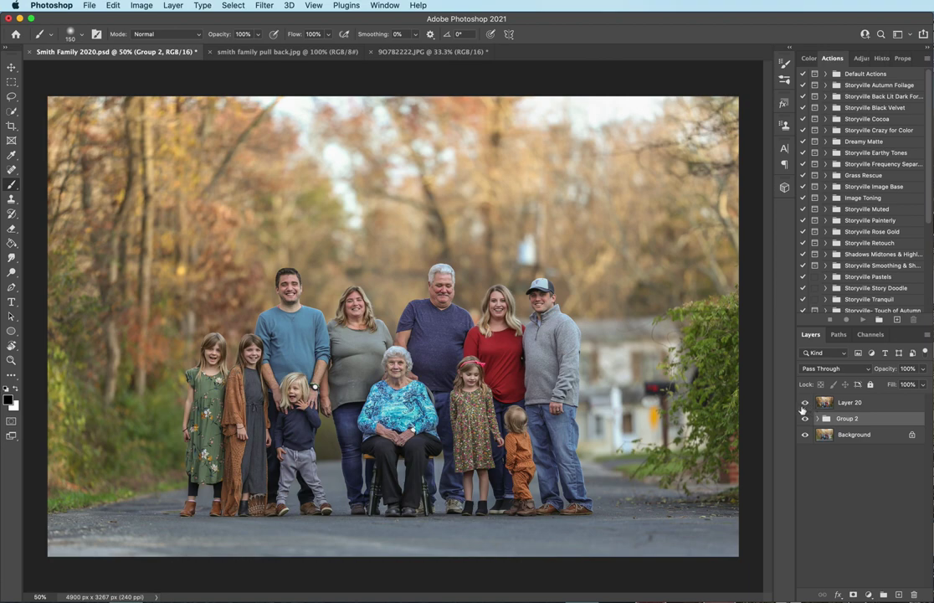
left_click(804, 402)
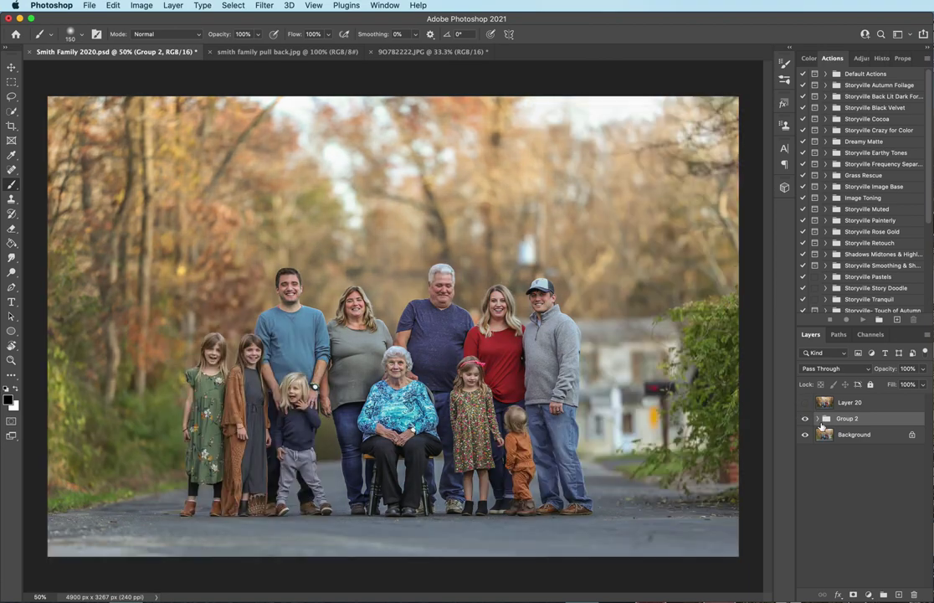
left_click(805, 403)
left_click(818, 420)
scroll(921, 502, "down", 10)
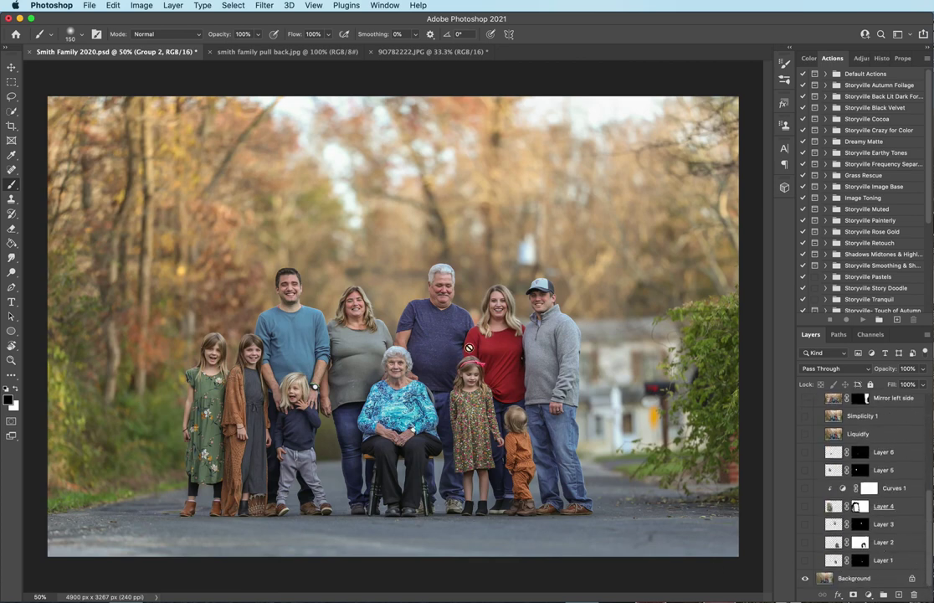
Step: Switch on Layers 1, 2 and 3, toggling each to compare its retouch
left_click(805, 560)
left_click(805, 562)
left_click(805, 563)
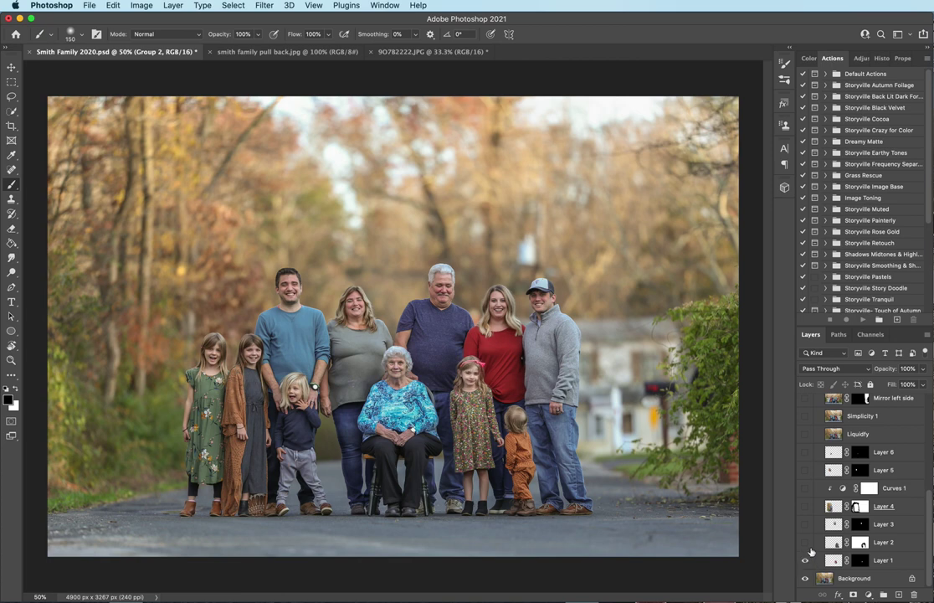
left_click(805, 542)
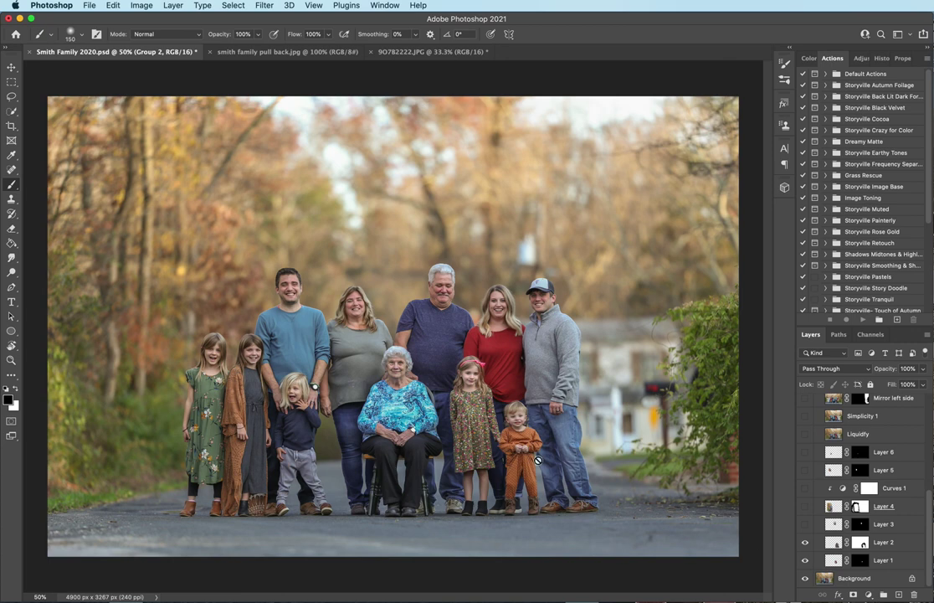
left_click(805, 542)
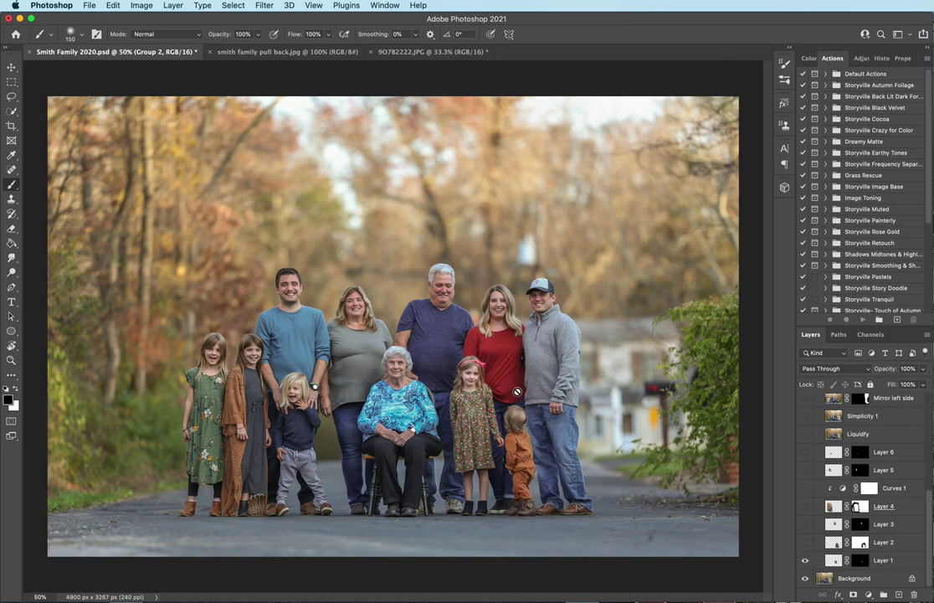
left_click(806, 543)
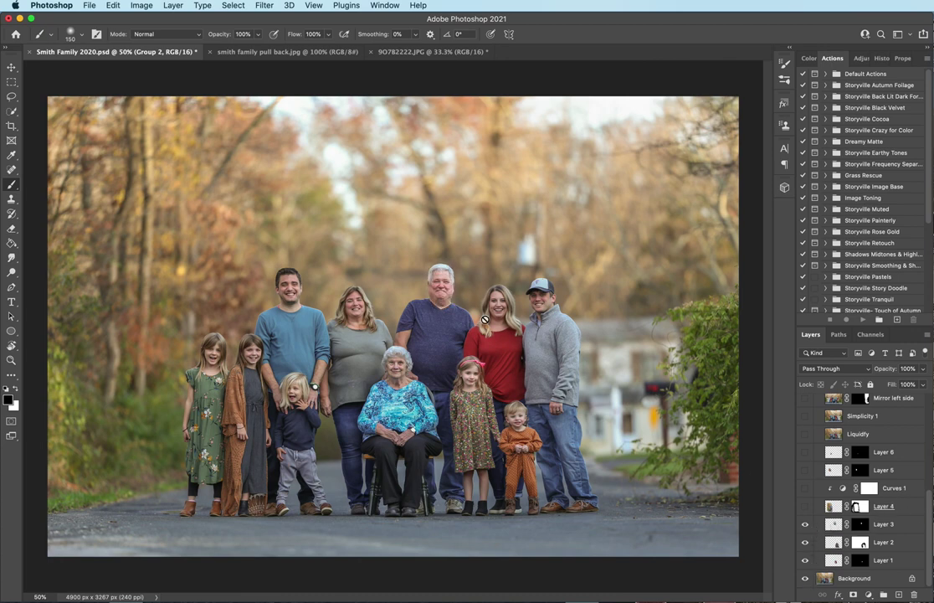
left_click(806, 538)
Step: Lasso and copy the white-haired man's head from 9O782222.JPG, then return to Smith Family 2020.psd
left_click(12, 98)
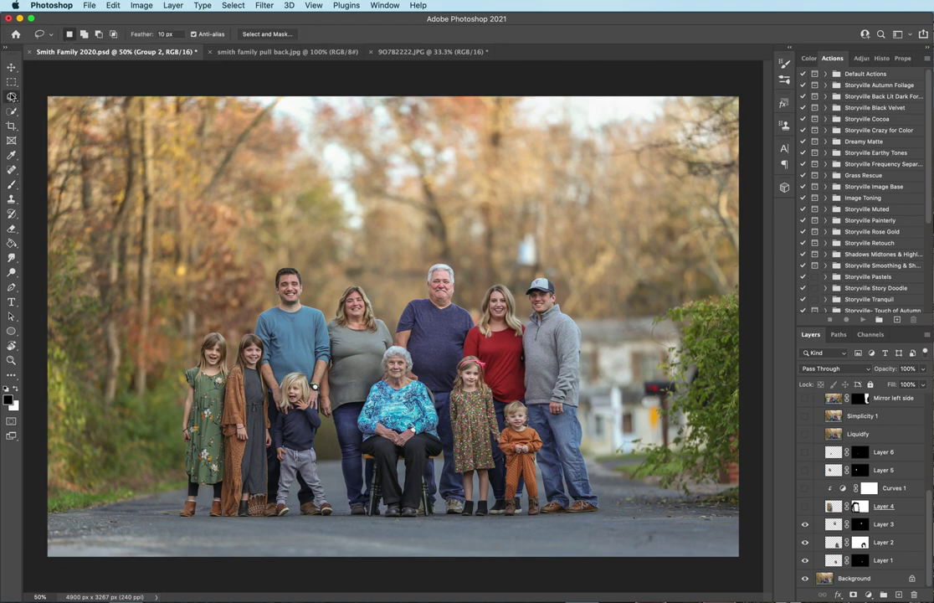
left_click(414, 52)
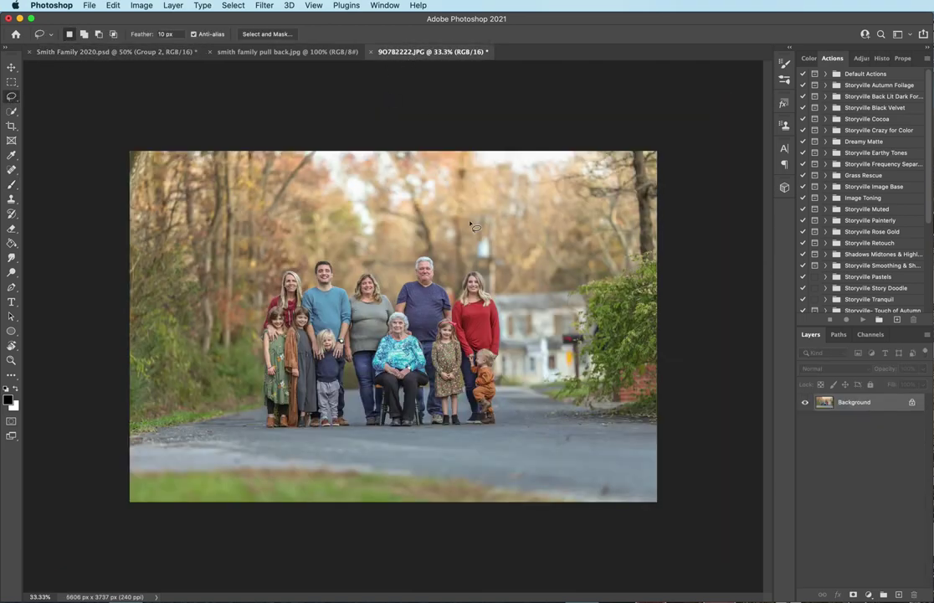
key("ctrl+plus")
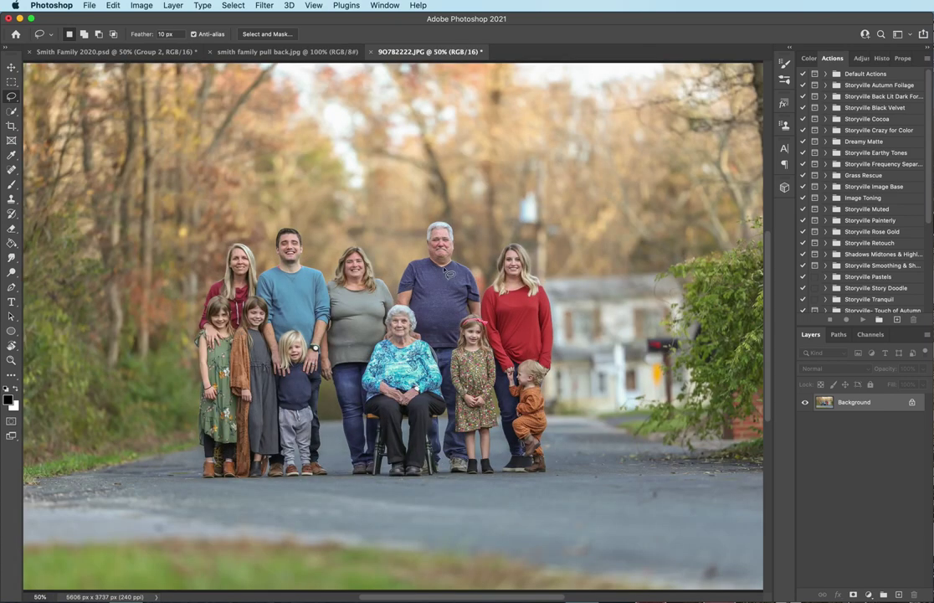
mouse_move(405, 237)
left_mouse_down()
mouse_move(449, 289)
mouse_move(402, 251)
left_mouse_up()
key("super+c")
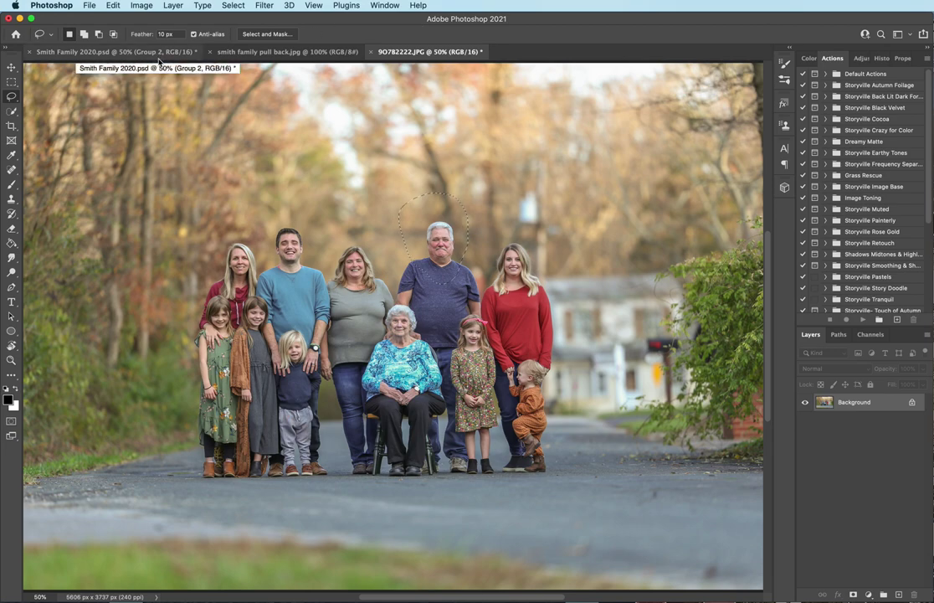
left_click(176, 55)
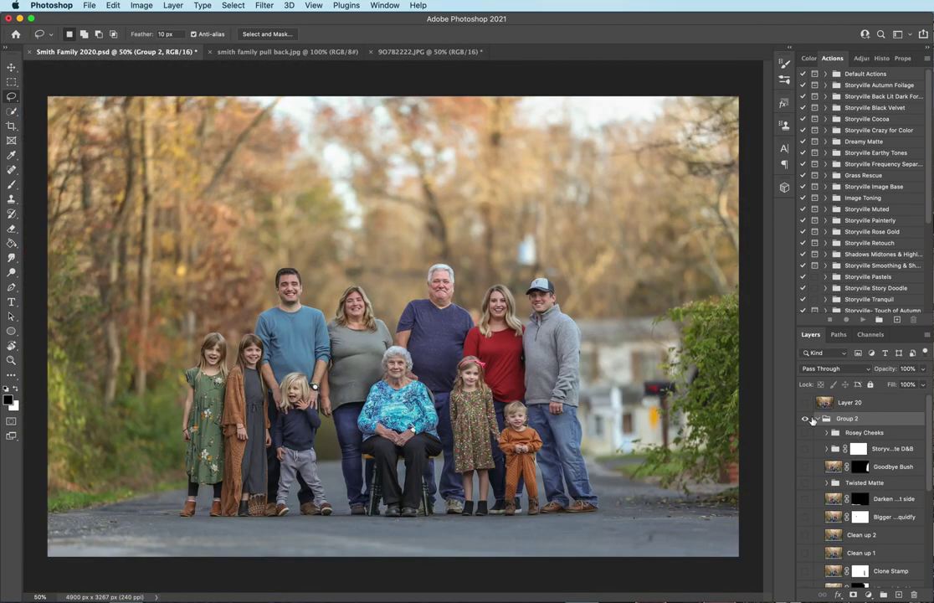
Step: Paste the copied head and set its layer opacity to 69%
key("super+v")
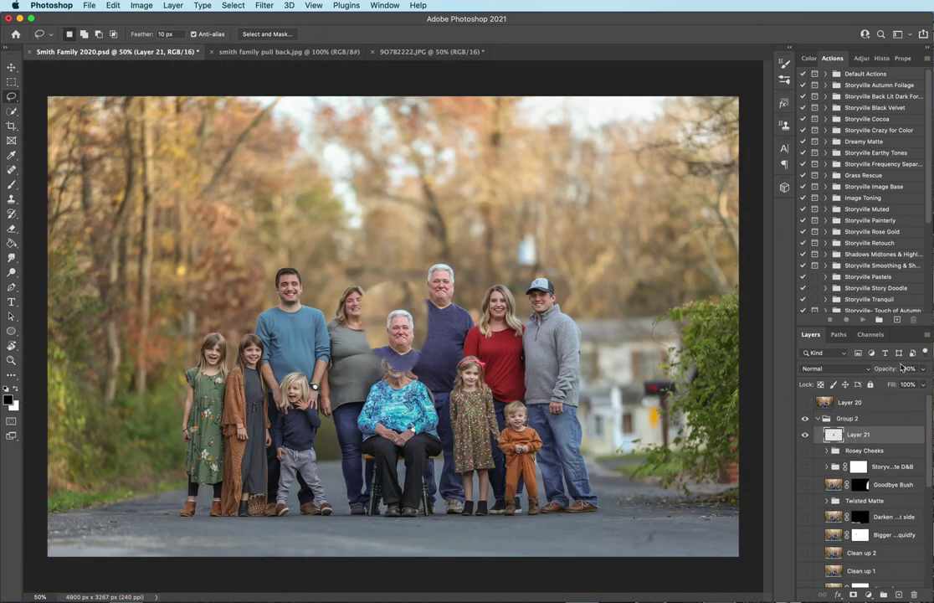
left_click(889, 371)
type("69")
key("Return")
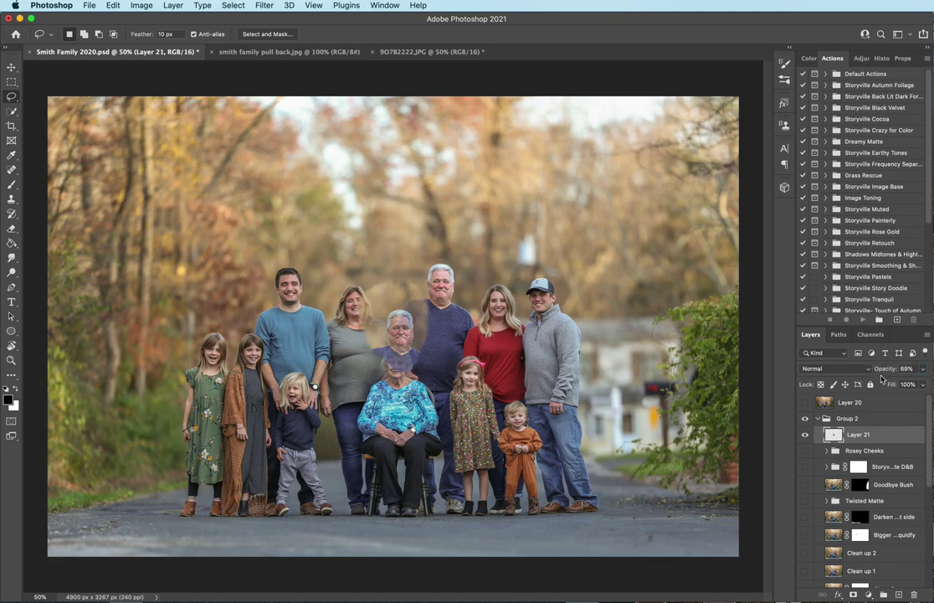
Step: Free-transform the head onto the grandfather's at 100% zoom, rotating it about 2.26°
key("super+t")
key("super+plus")
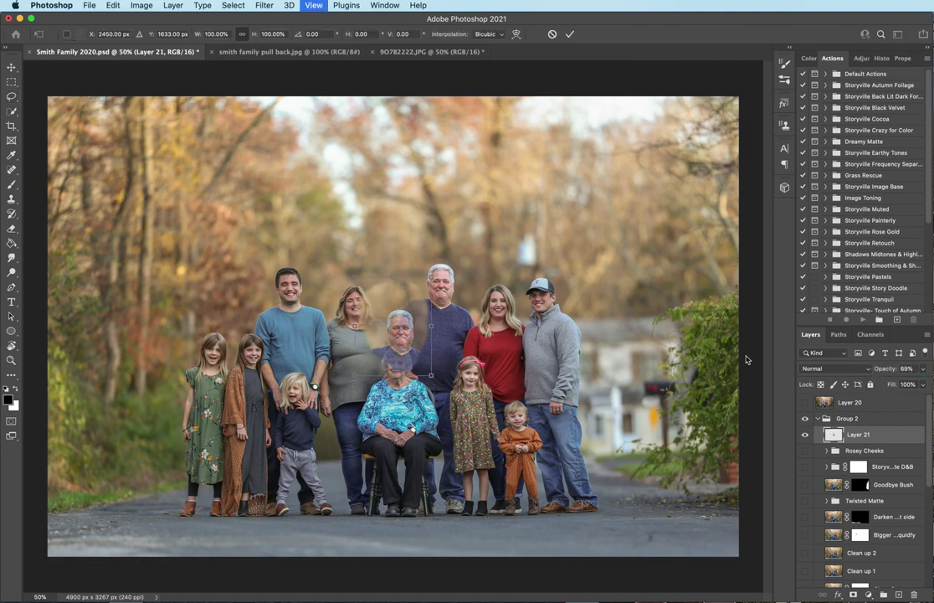
key("super+plus")
left_click_drag(428, 397, 507, 305)
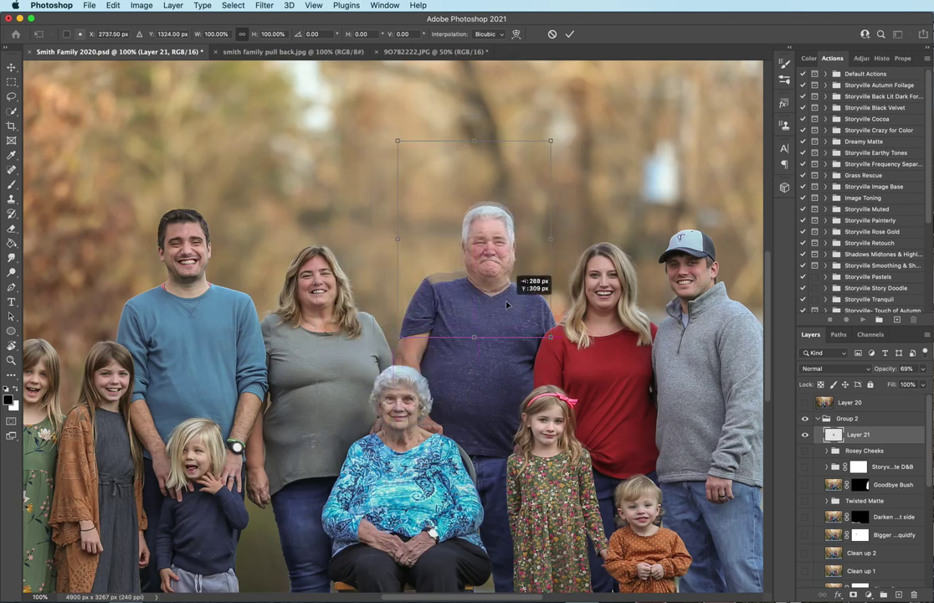
key("shift+Up")
key("shift+Up")
key("shift+Up")
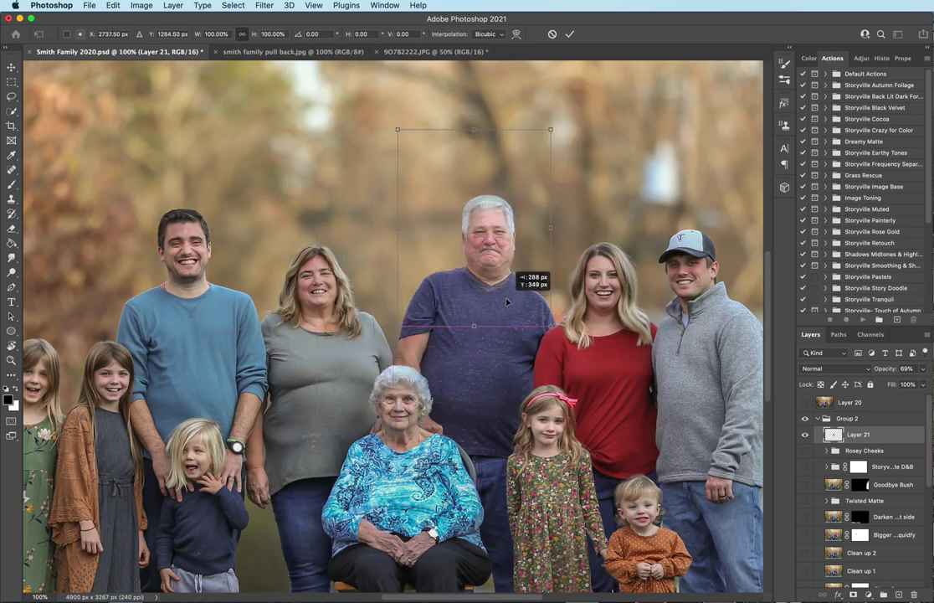
left_click_drag(506, 301, 505, 304)
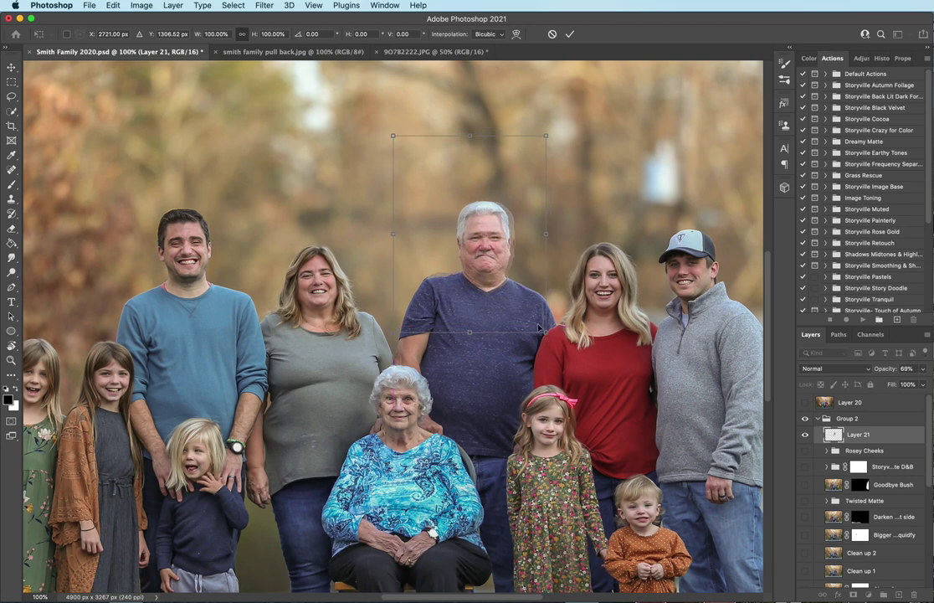
left_click_drag(569, 265, 535, 293)
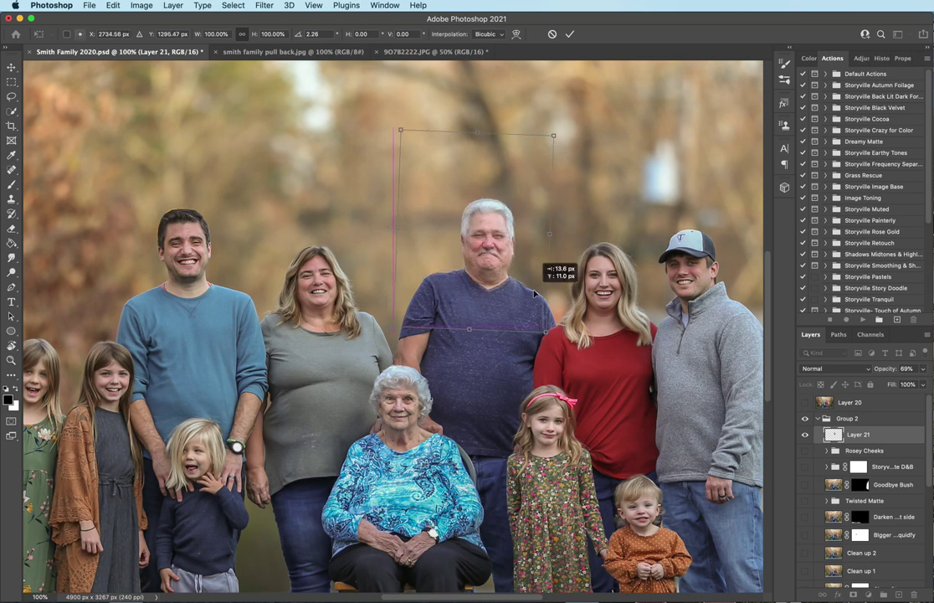
left_click_drag(534, 293, 535, 294)
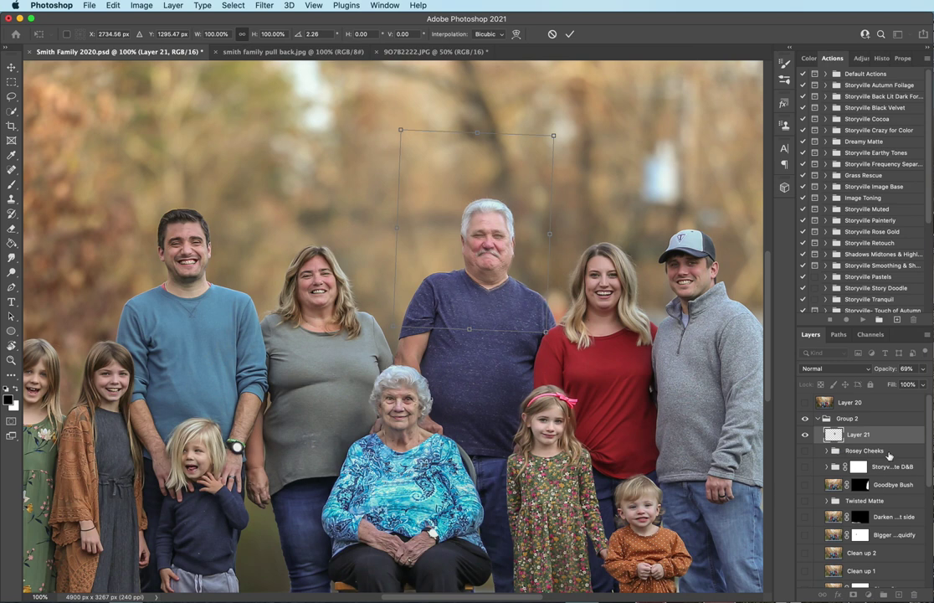
key("Return")
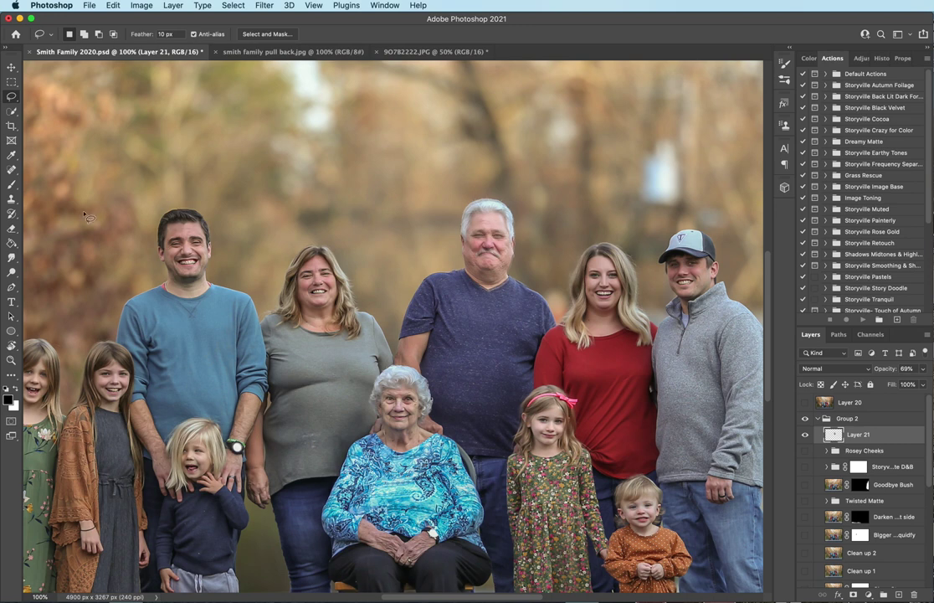
Step: Return the head layer to 100% opacity with the Brush tool active
left_click(12, 185)
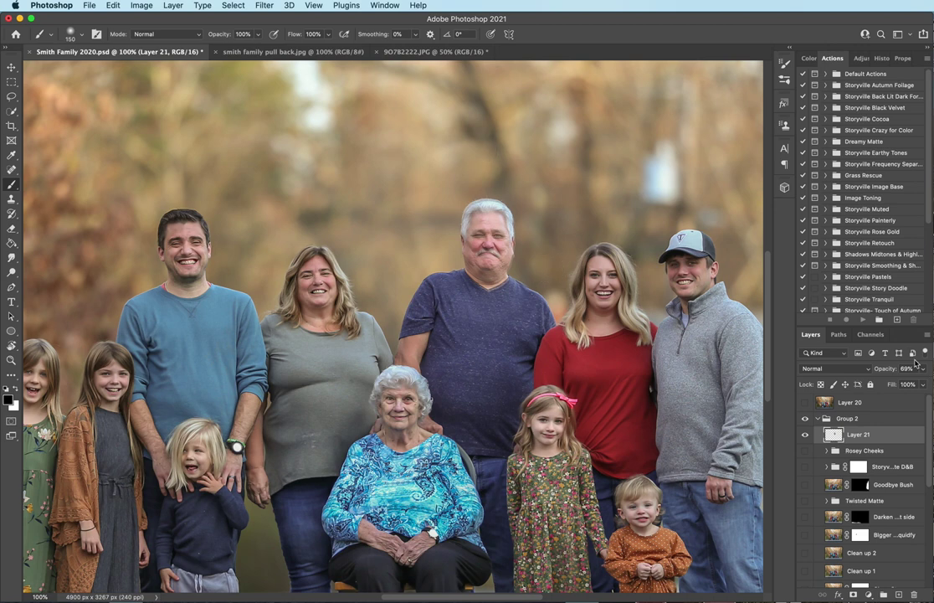
left_click_drag(923, 369, 925, 374)
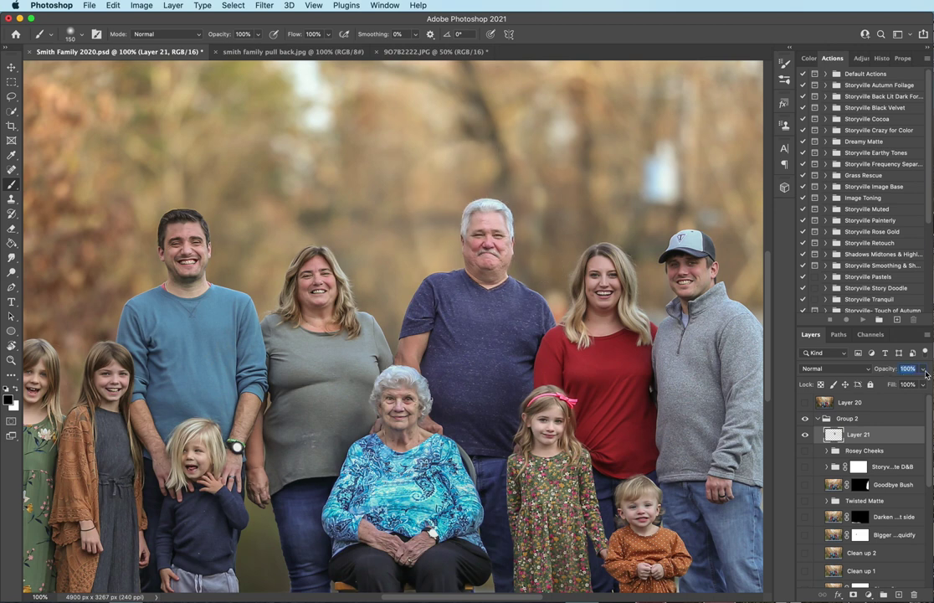
key("Return")
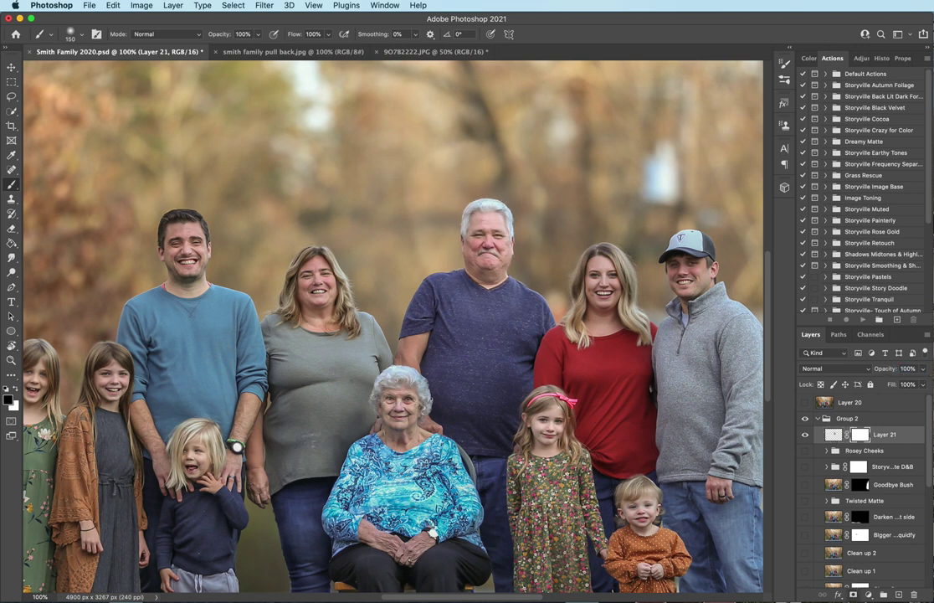
Step: Add an inverted black mask to Layer 21, compare its visibility, then merge it down
left_click(854, 595)
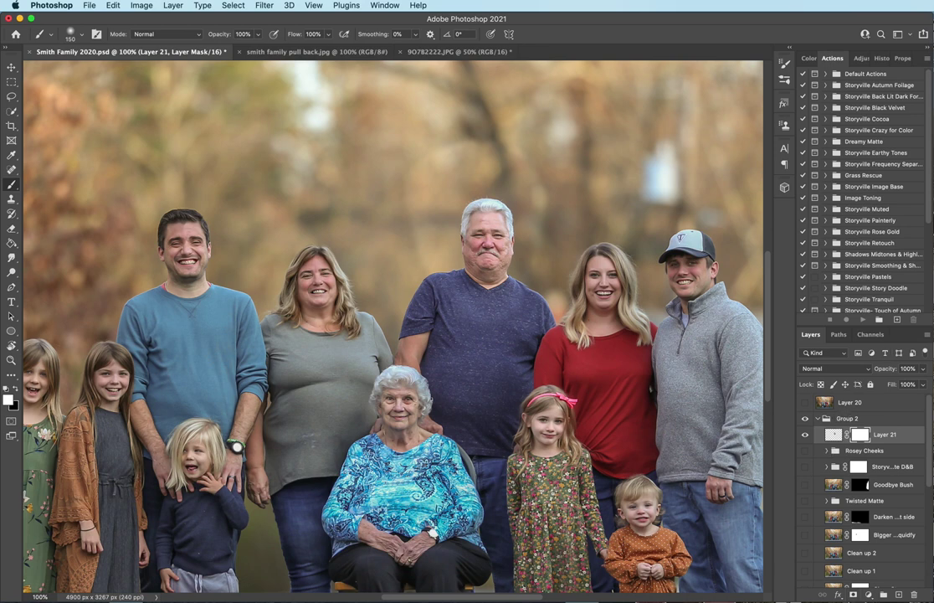
key("ctrl+i")
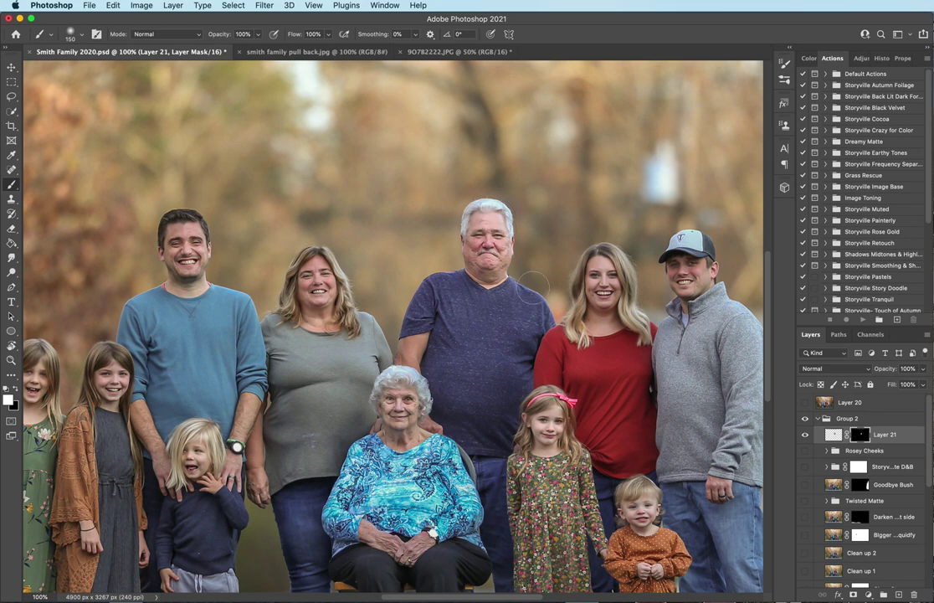
key("x")
key("x")
left_click(806, 435)
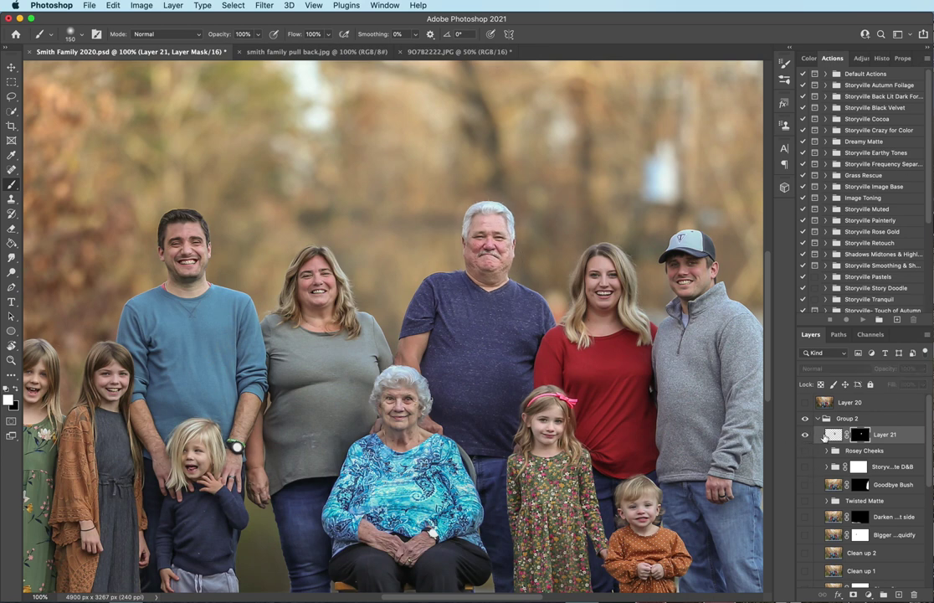
left_click(806, 435)
key("Delete")
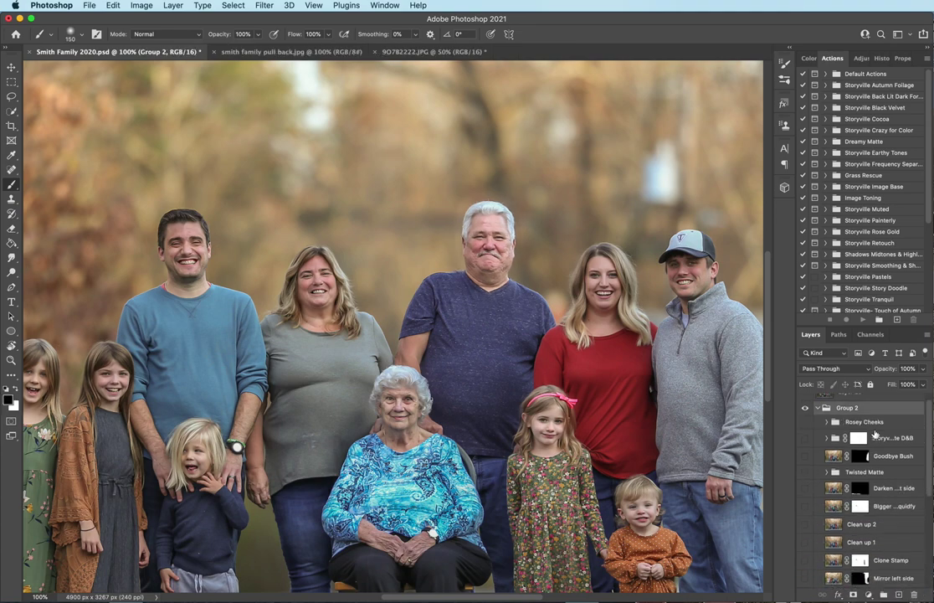
Step: Zoom out to 50% and switch on Layer 4 to add the woman in red
key("ctrl+minus")
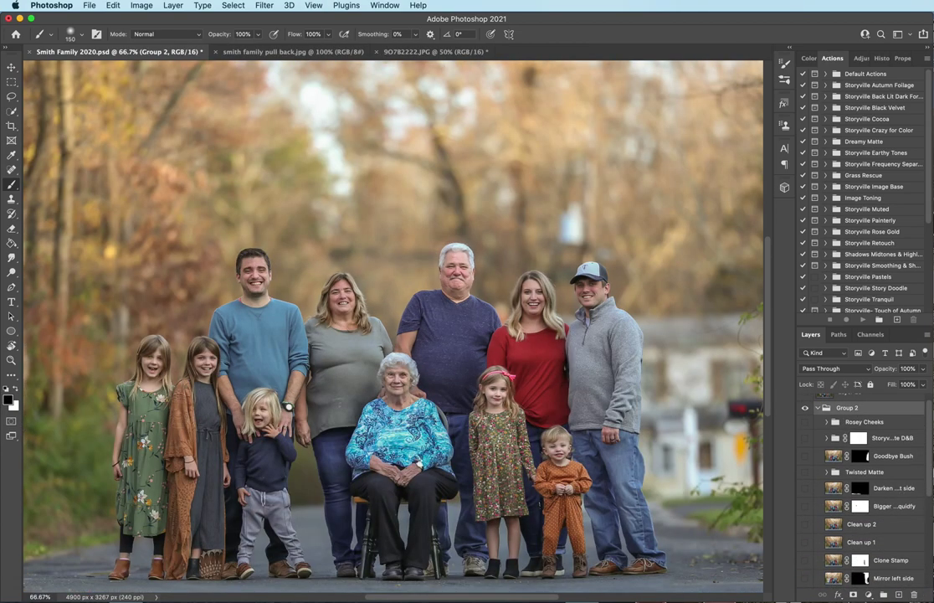
scroll(862, 494, "down", 5)
scroll(863, 494, "down", 5)
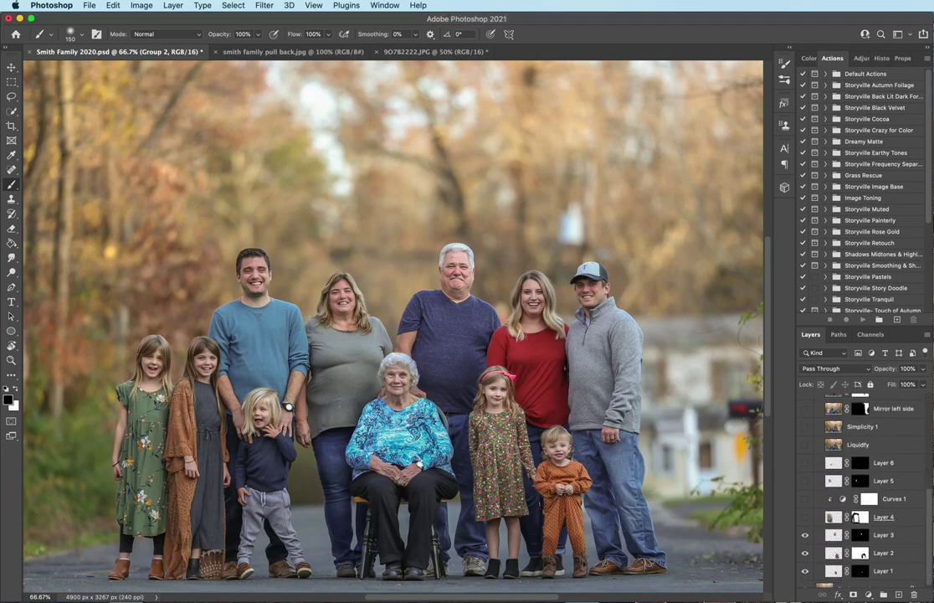
scroll(804, 516, "down", 1)
key("ctrl+minus")
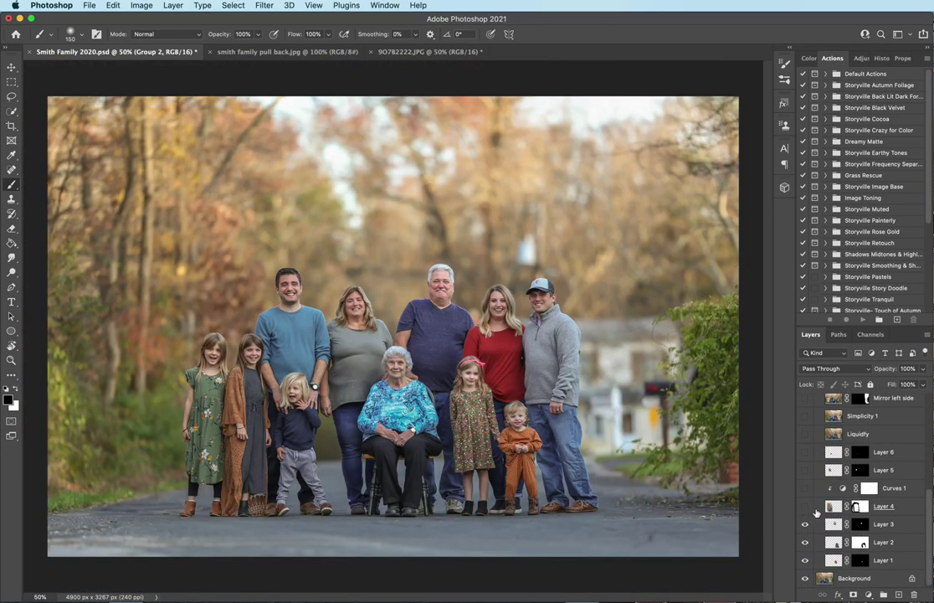
left_click(806, 507)
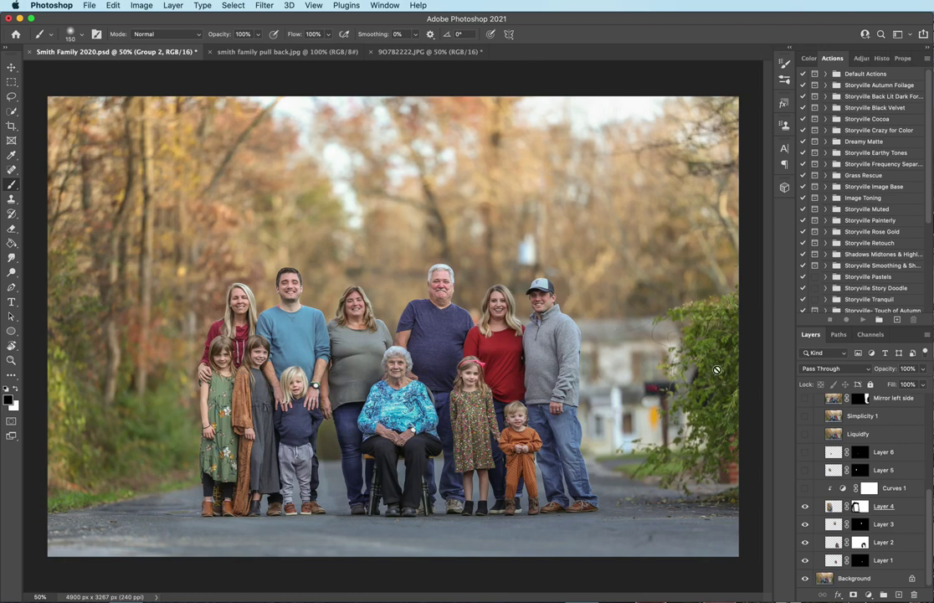
Step: Switch on Curves 1, Layer 5, Layer 6 and Liquify, toggling Layer 6 and Liquify to compare
left_click(805, 489)
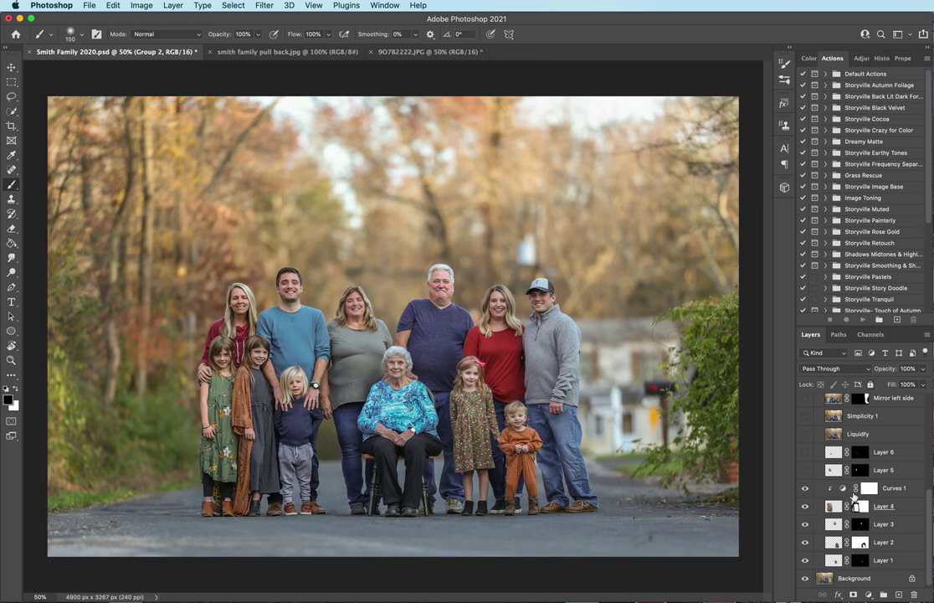
left_click(869, 488)
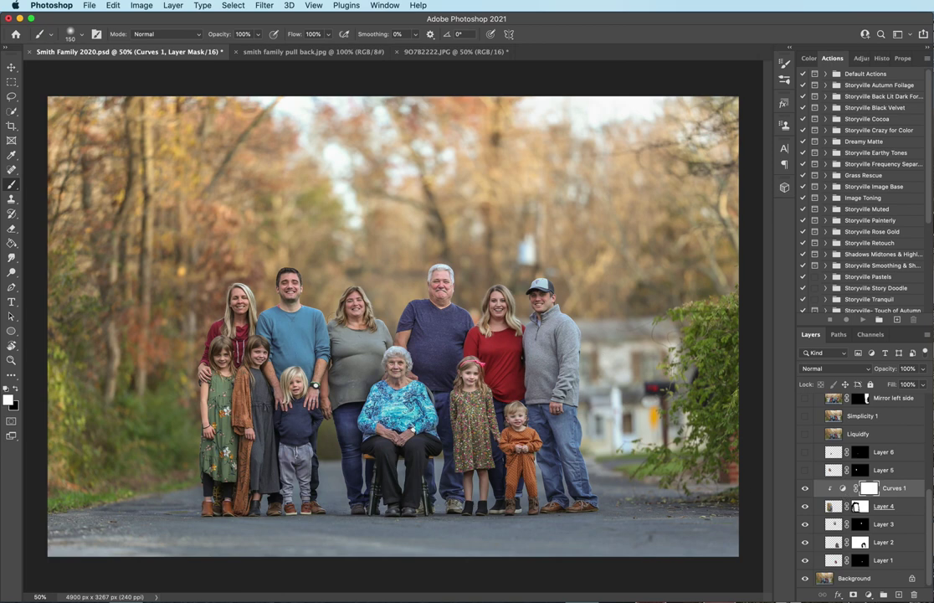
left_click(806, 470)
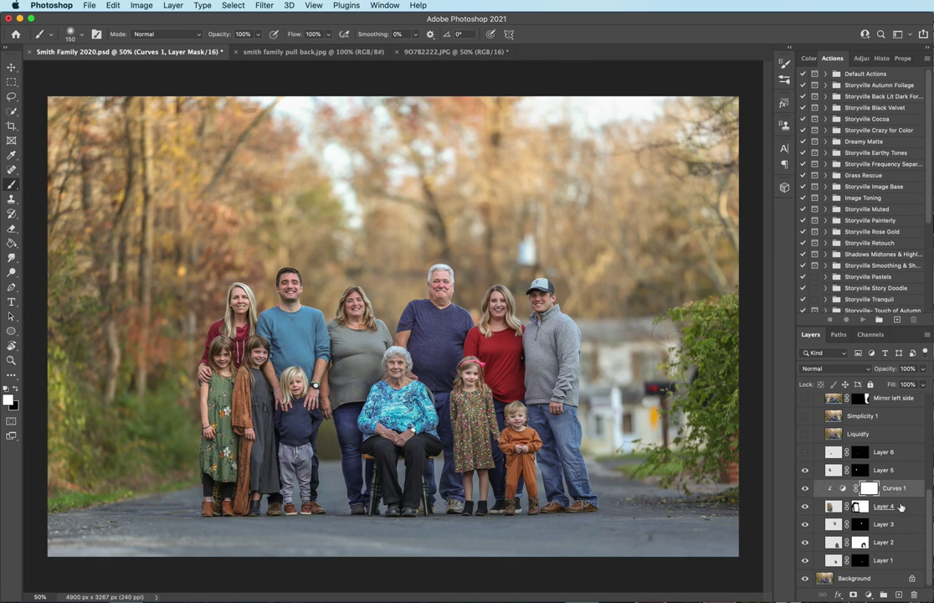
left_click(804, 452)
left_click(804, 452)
left_click(805, 434)
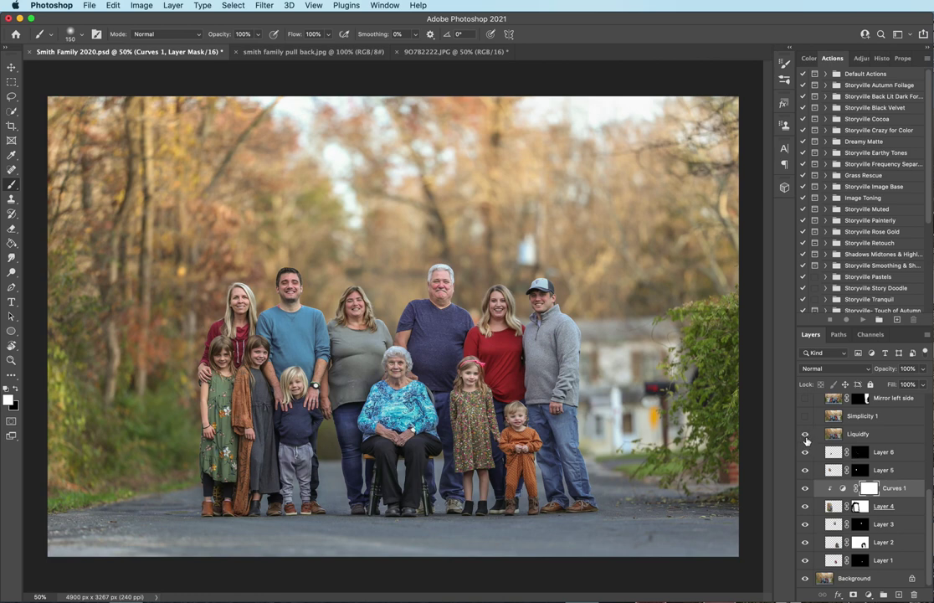
left_click(806, 434)
left_click(806, 434)
Step: Select Simplicity 1 and toggle its visibility to compare, dismissing the Filter menu unused
left_click(863, 416)
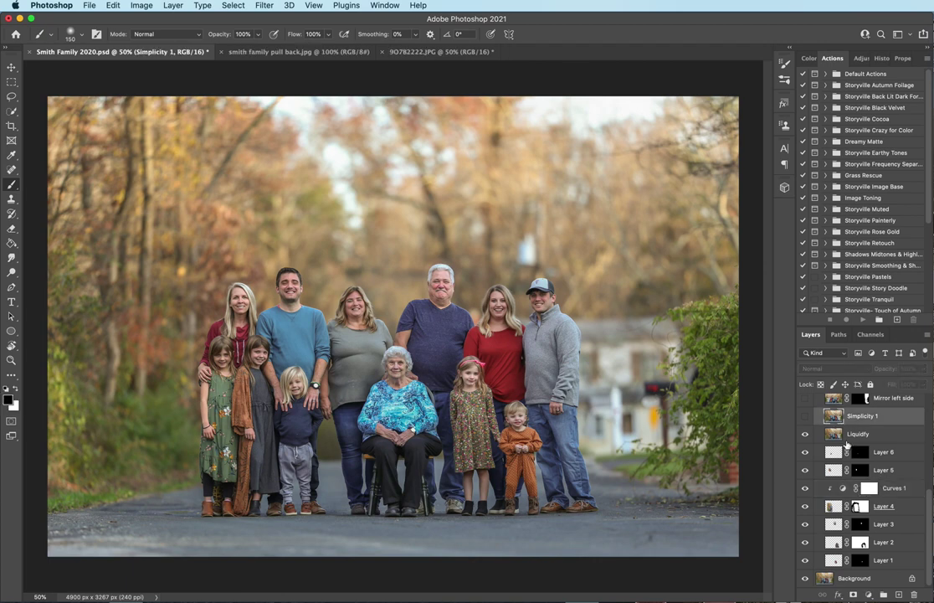
left_click(858, 433)
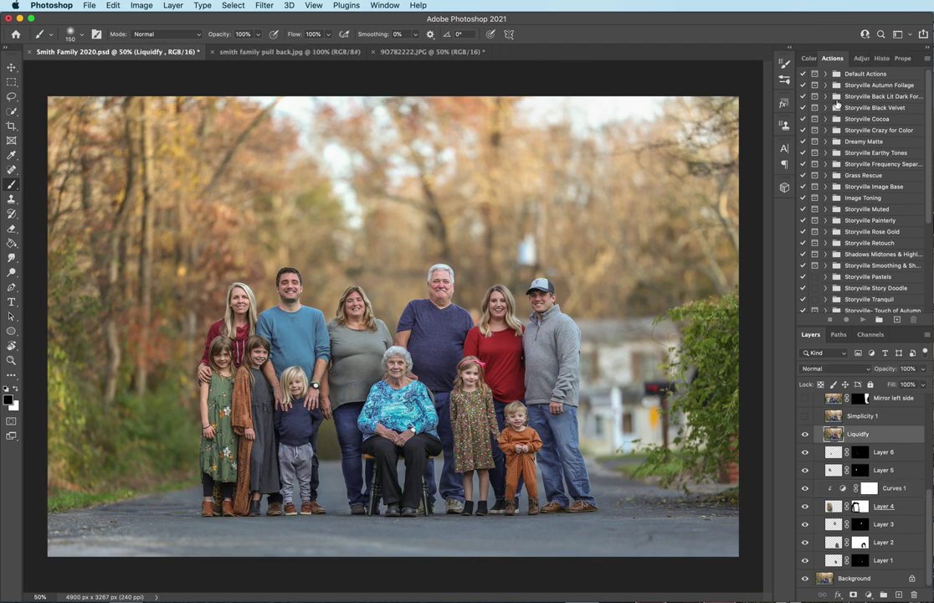
left_click(266, 6)
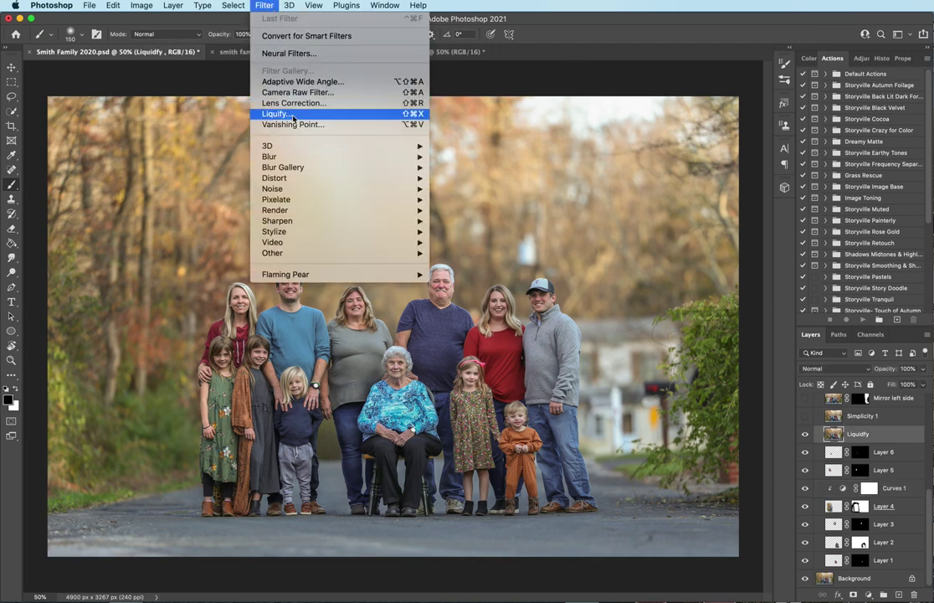
key("Escape")
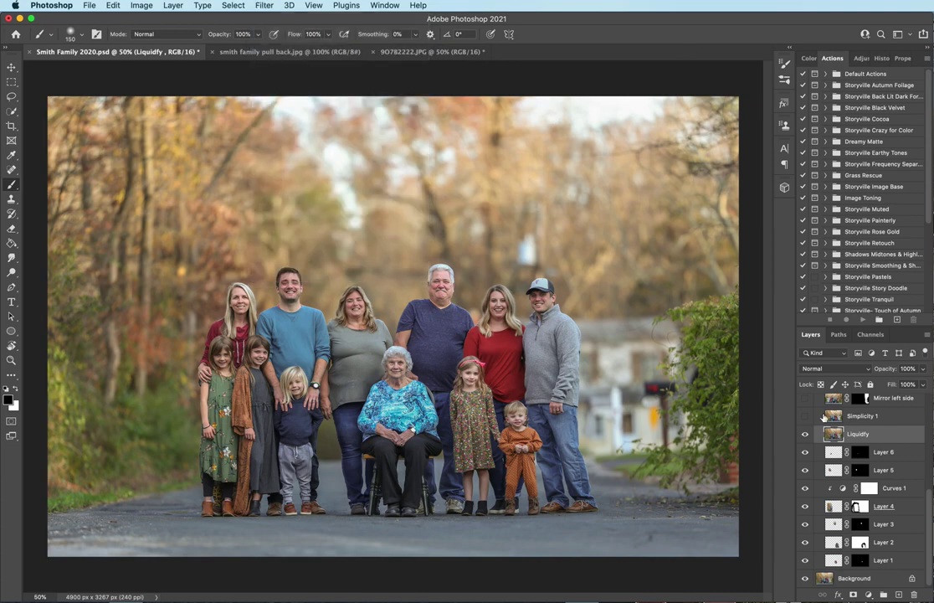
left_click(811, 416)
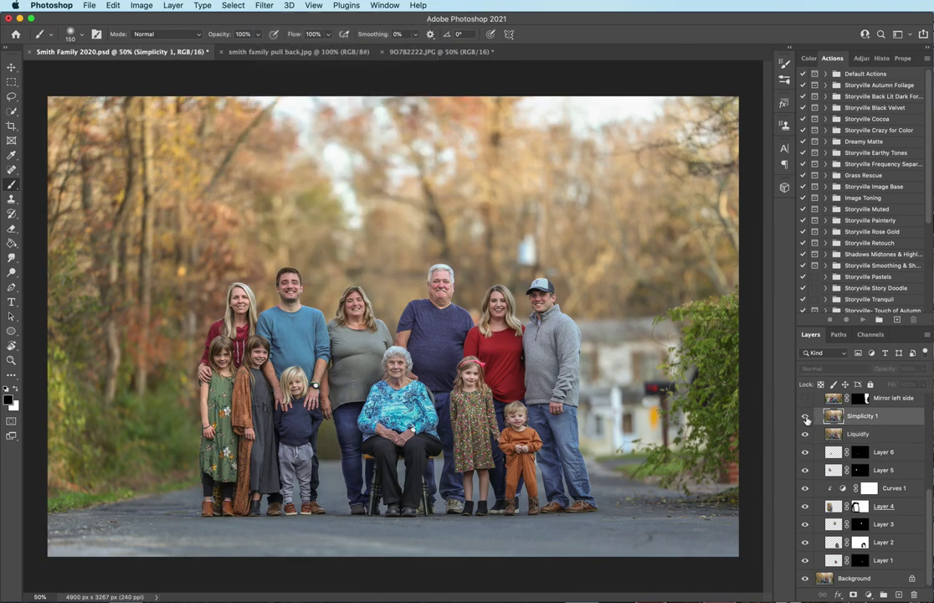
left_click(806, 417)
left_click(265, 5)
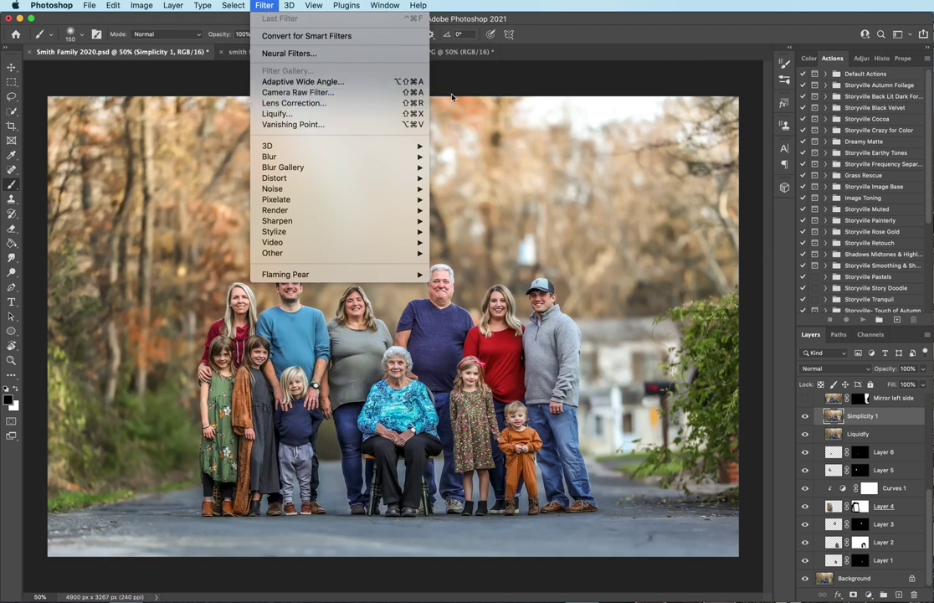
left_click(506, 57)
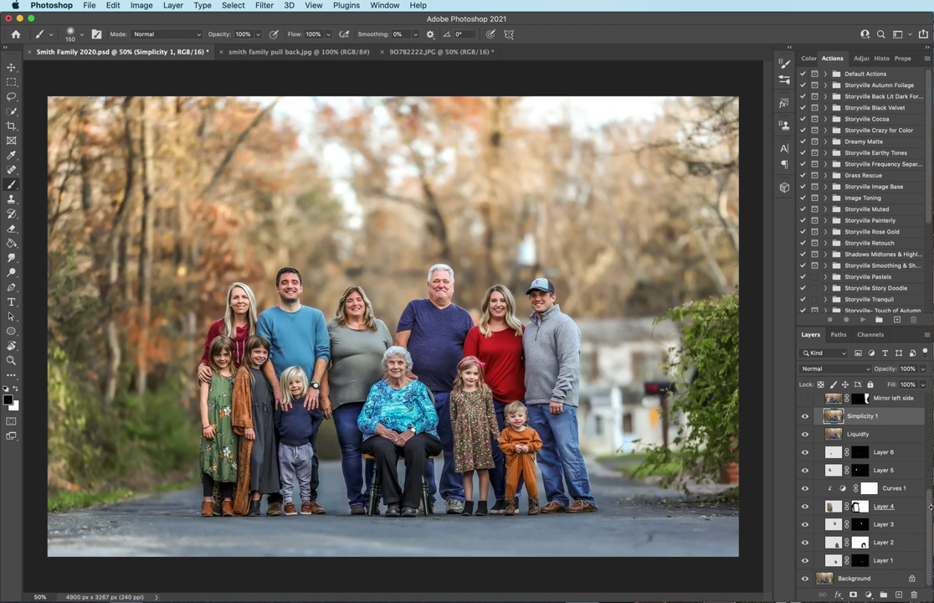
scroll(812, 443, "up", 2)
scroll(812, 439, "up", 1)
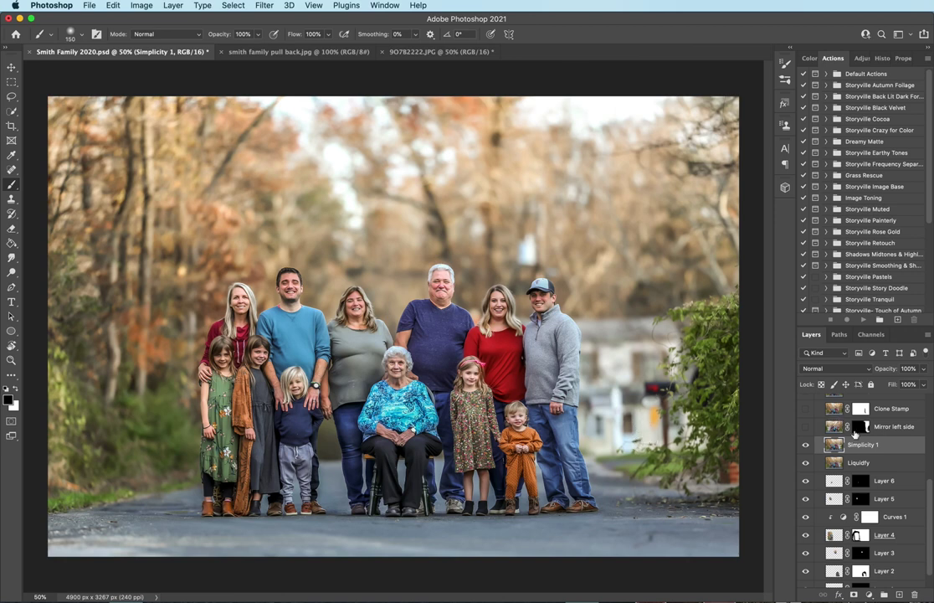
Step: Show and activate Mirror left side, then marquee-select the strip along the photo's left edge
left_click(805, 427)
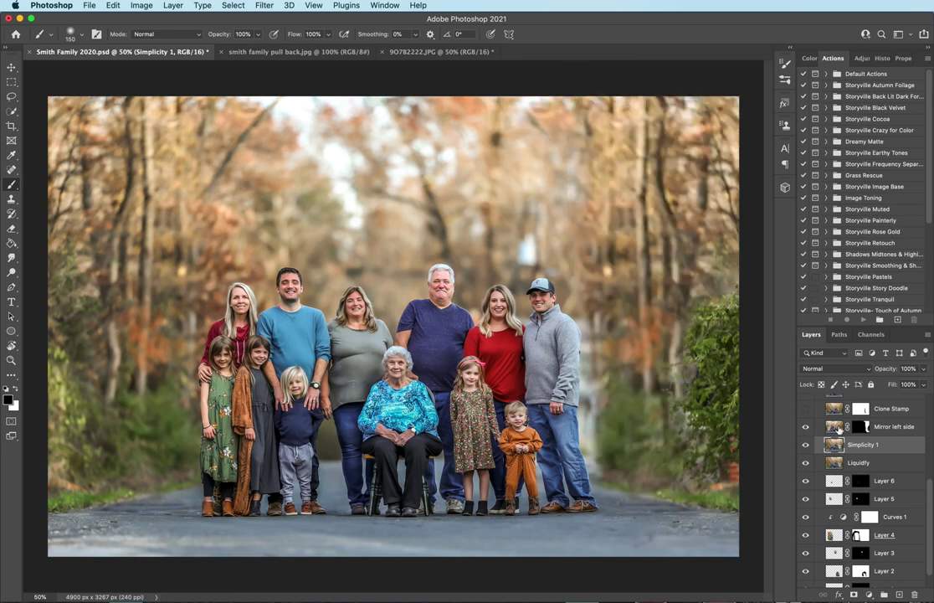
left_click(841, 429)
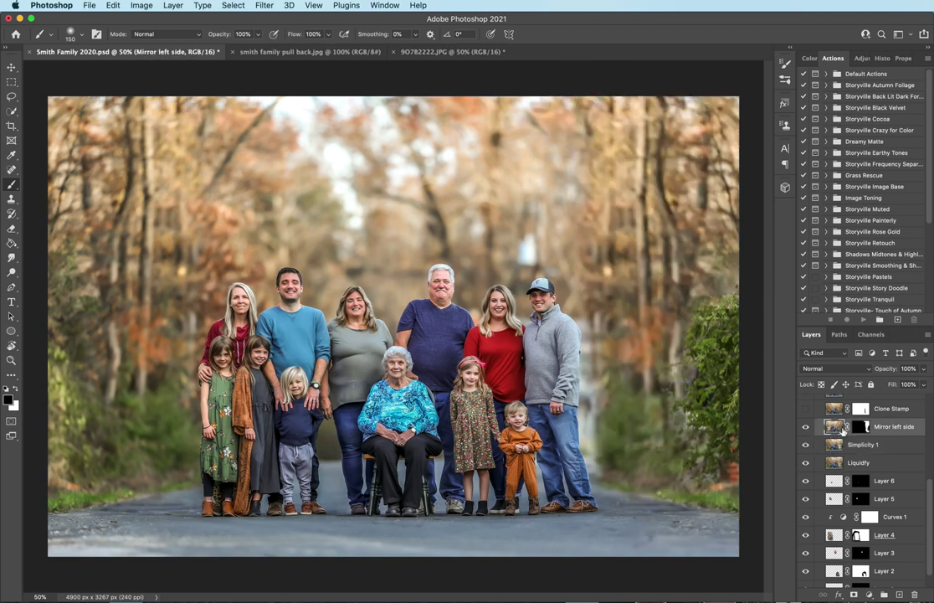
left_click(11, 82)
right_click(10, 82)
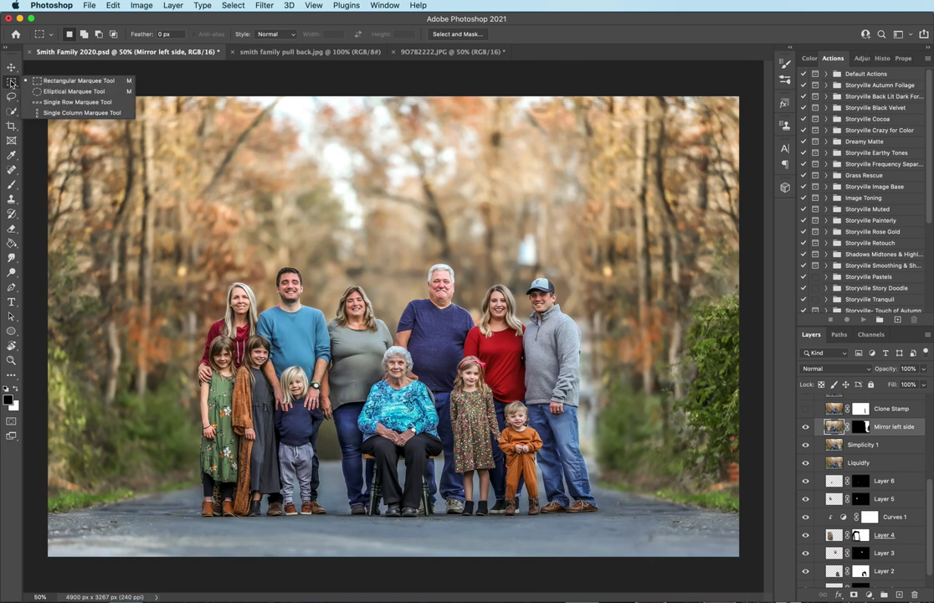
left_click(171, 66)
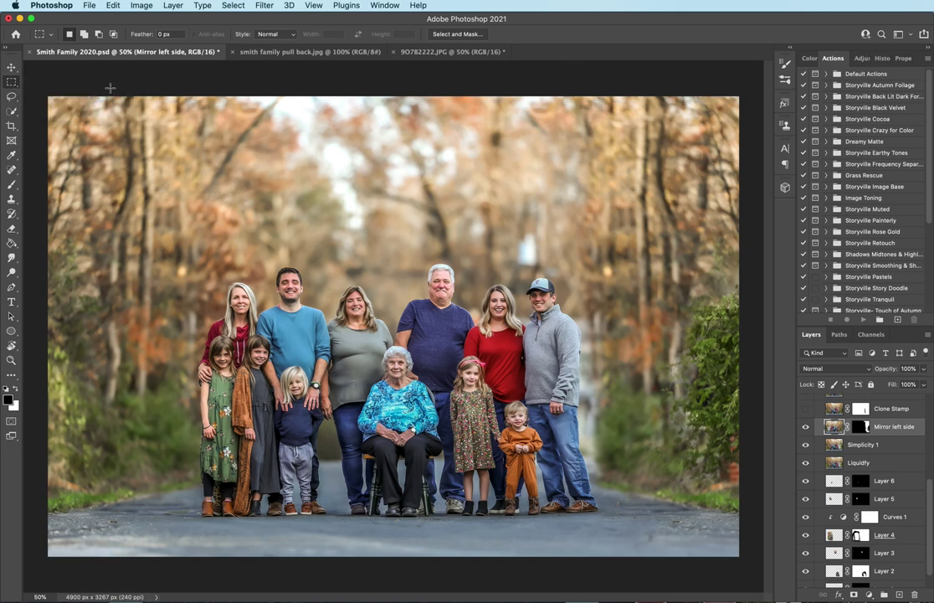
mouse_move(52, 67)
left_mouse_down()
mouse_move(200, 230)
mouse_move(226, 586)
mouse_move(206, 586)
left_mouse_up()
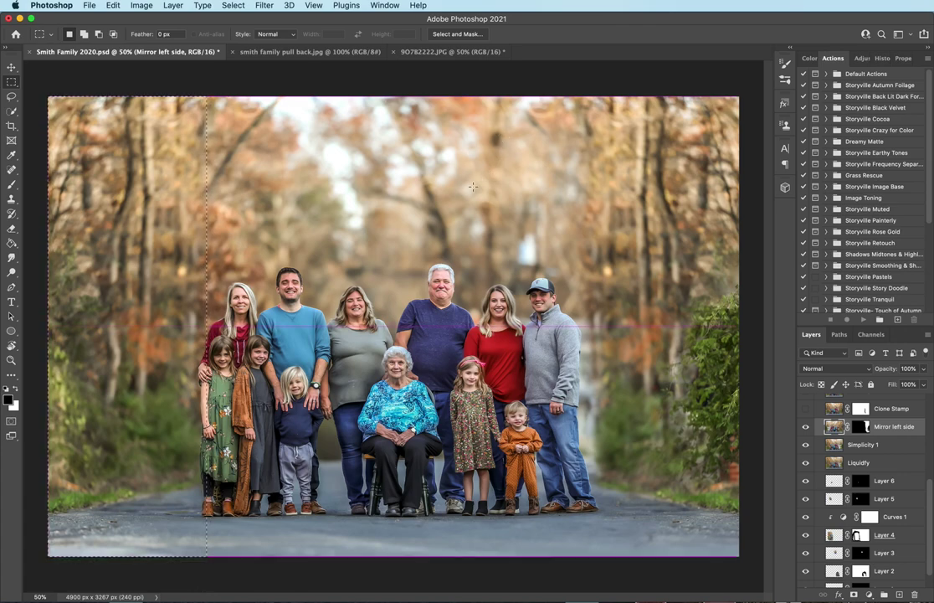
Step: Copy the left-edge strip from Simplicity 1 onto a new Layer 21
key("ctrl+c")
key("ctrl+v")
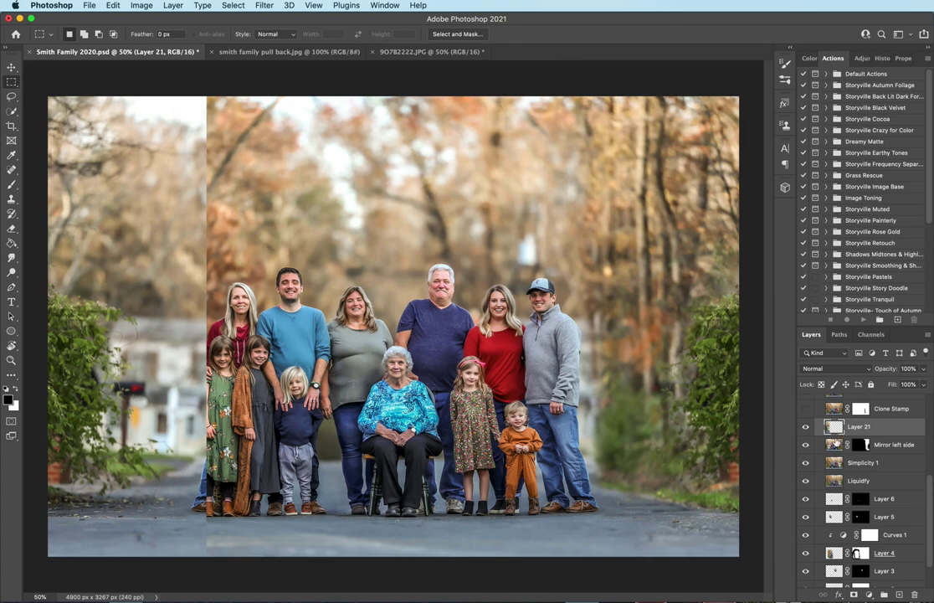
key("ctrl+z")
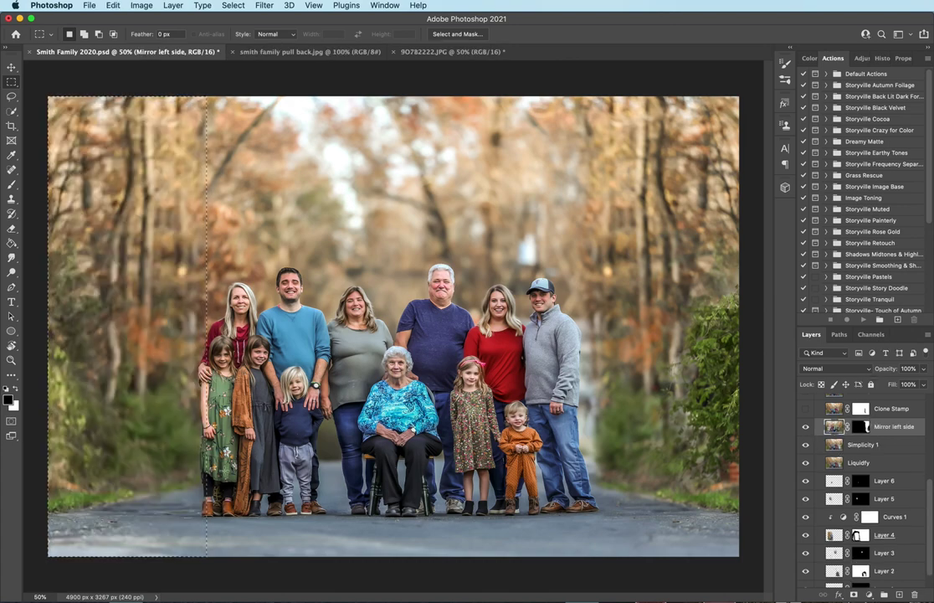
key("alt+bracketleft")
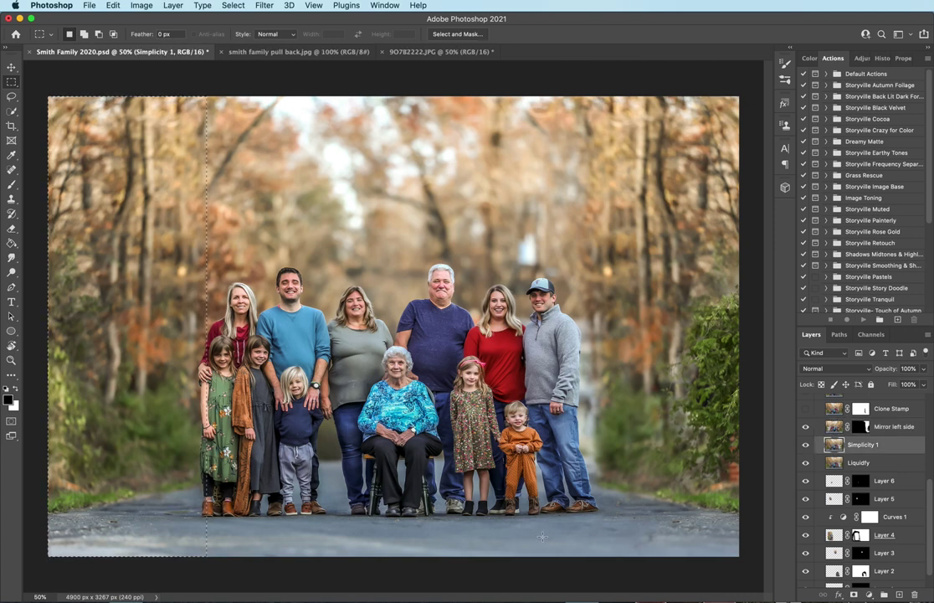
key("ctrl+c")
key("ctrl+v")
Step: Flip the strip horizontally with width -100% and move it to the photo's right edge
key("ctrl+t")
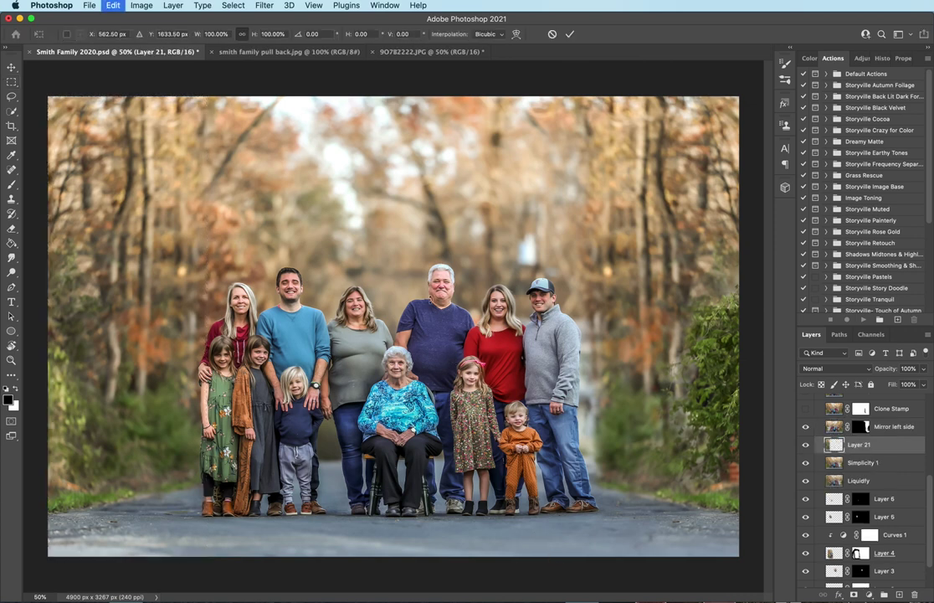
left_click(245, 34)
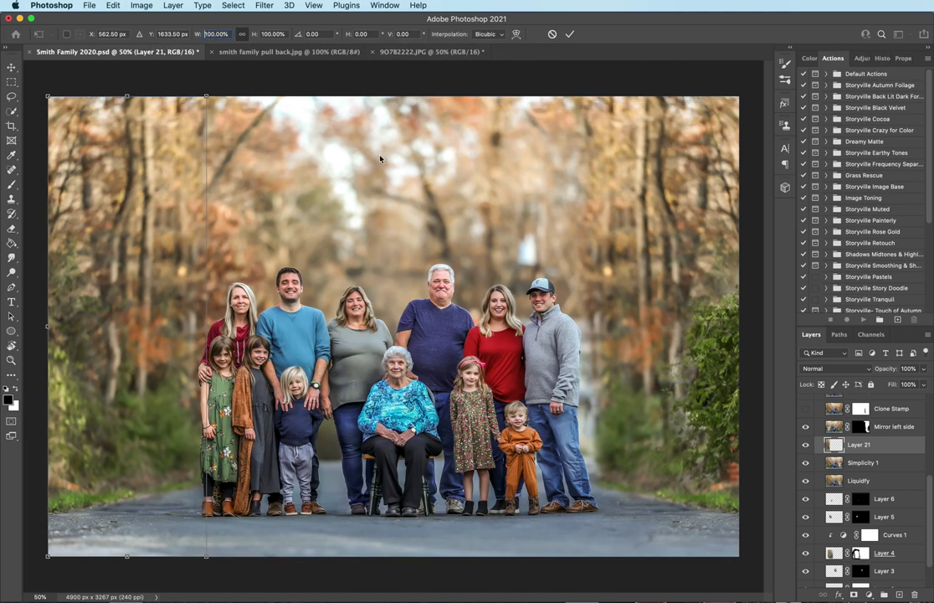
type("-100")
key("Return")
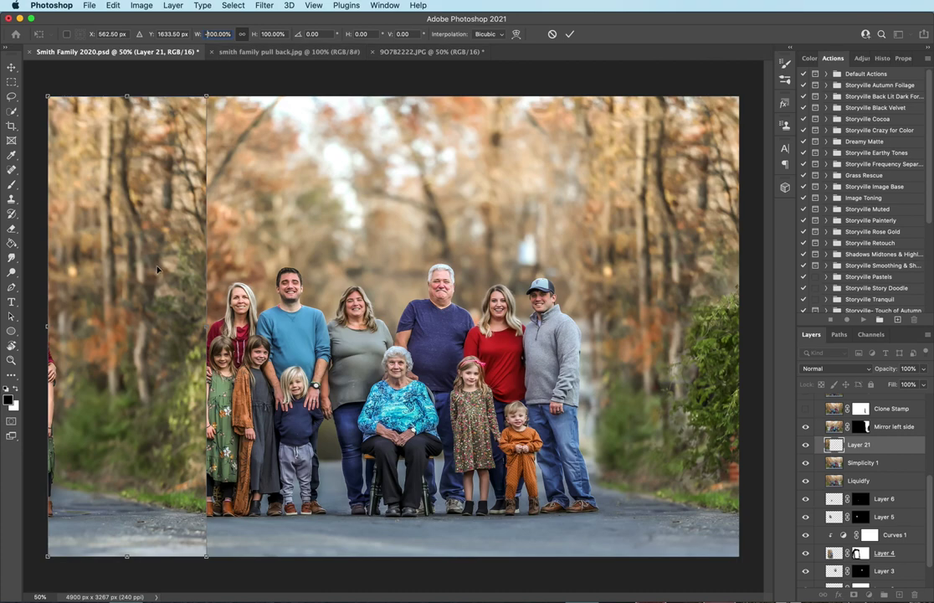
mouse_move(134, 285)
left_mouse_down()
mouse_move(679, 291)
mouse_move(664, 292)
mouse_move(607, 67)
left_mouse_up()
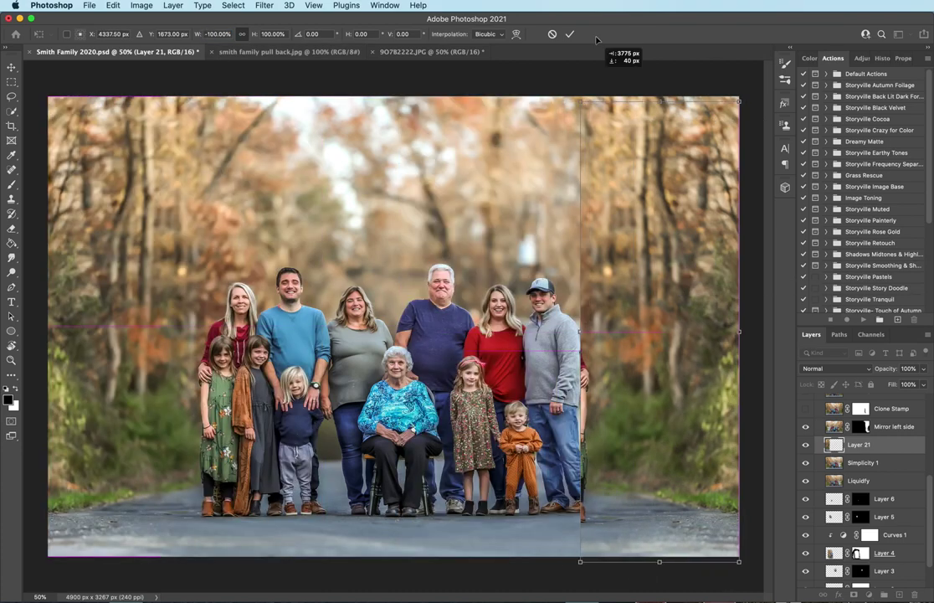
key("Return")
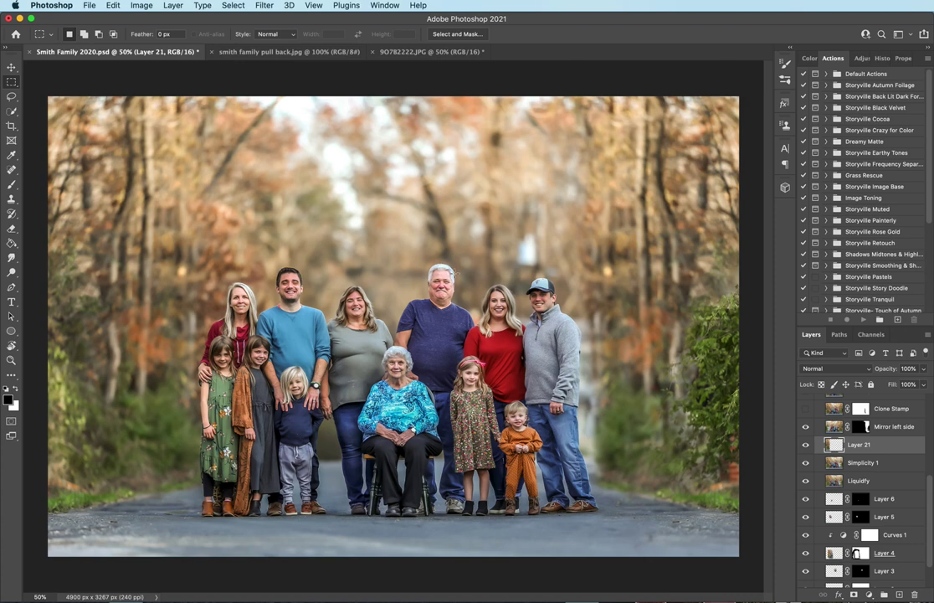
Step: Start another transform on Layer 21 and flip it vertically with height -100%
key("ctrl+t")
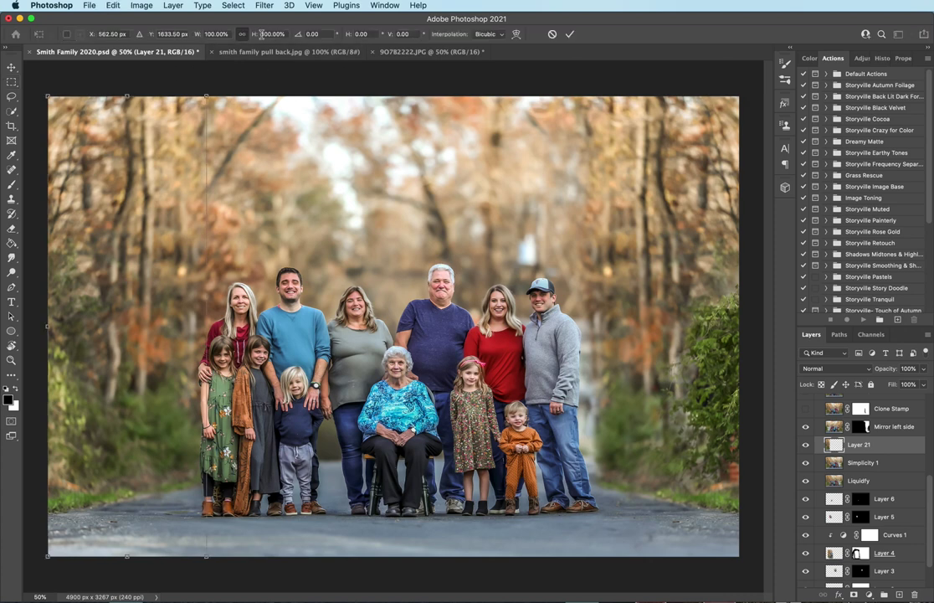
left_click(261, 34)
type("-100")
key("Return")
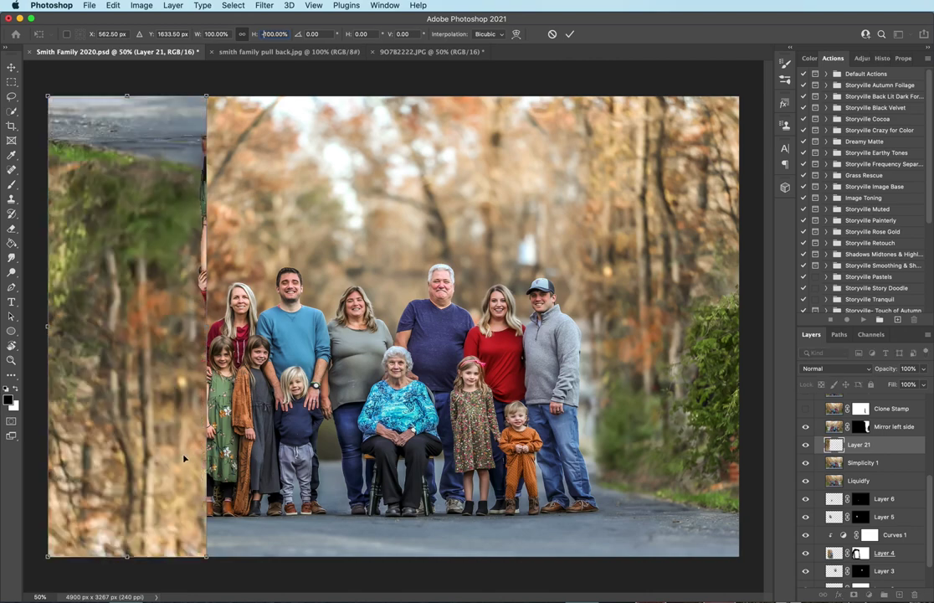
Step: Cancel the vertical flip, delete Layer 21, and compare Mirror left side hidden and shown
left_click(553, 33)
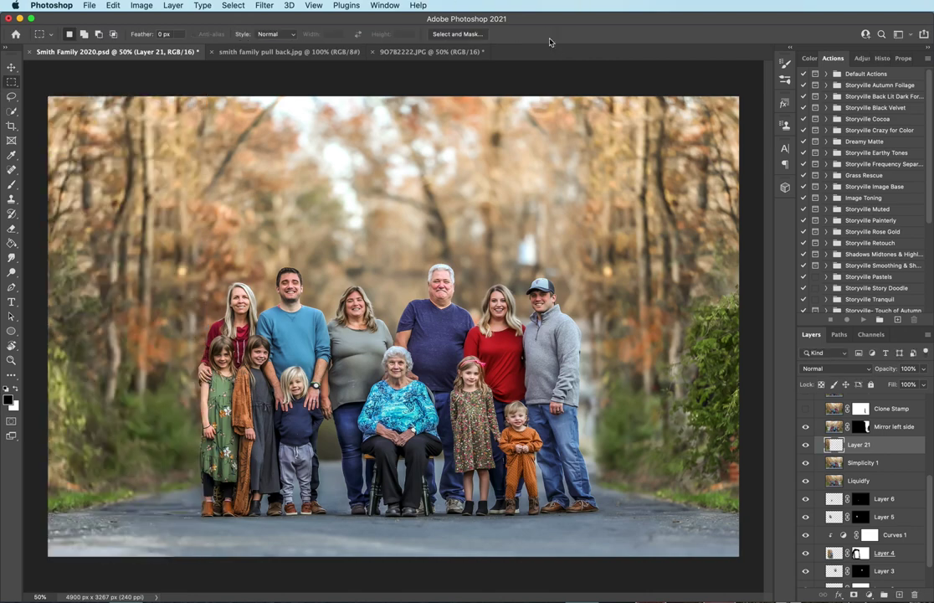
left_click_drag(862, 444, 914, 597)
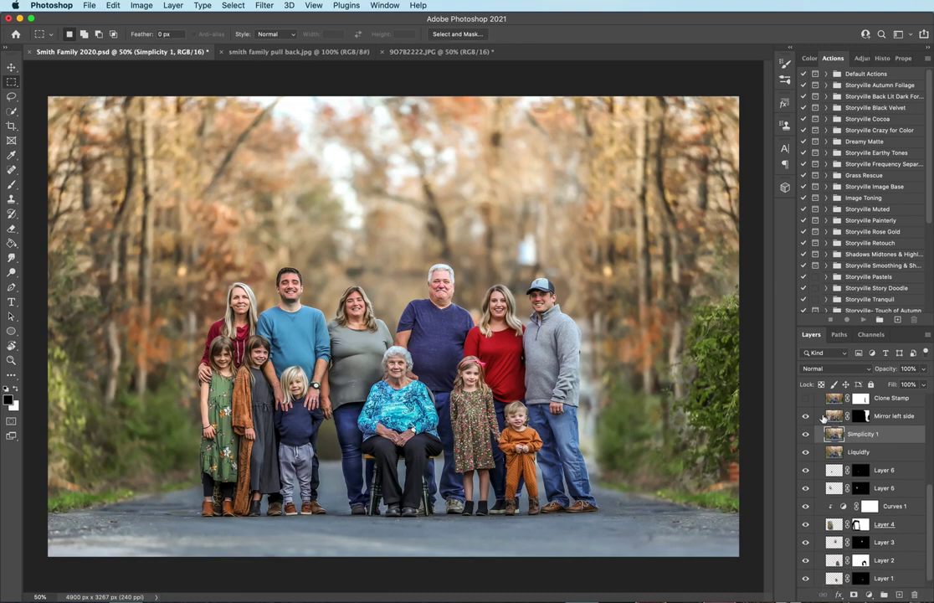
left_click(837, 416)
left_click(807, 417)
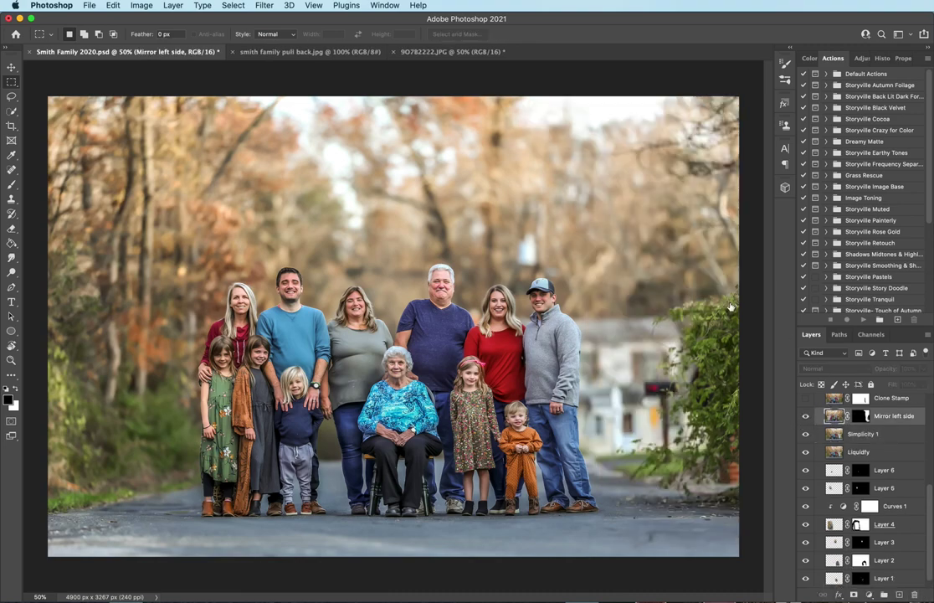
left_click(807, 417)
scroll(816, 431, "up", 2)
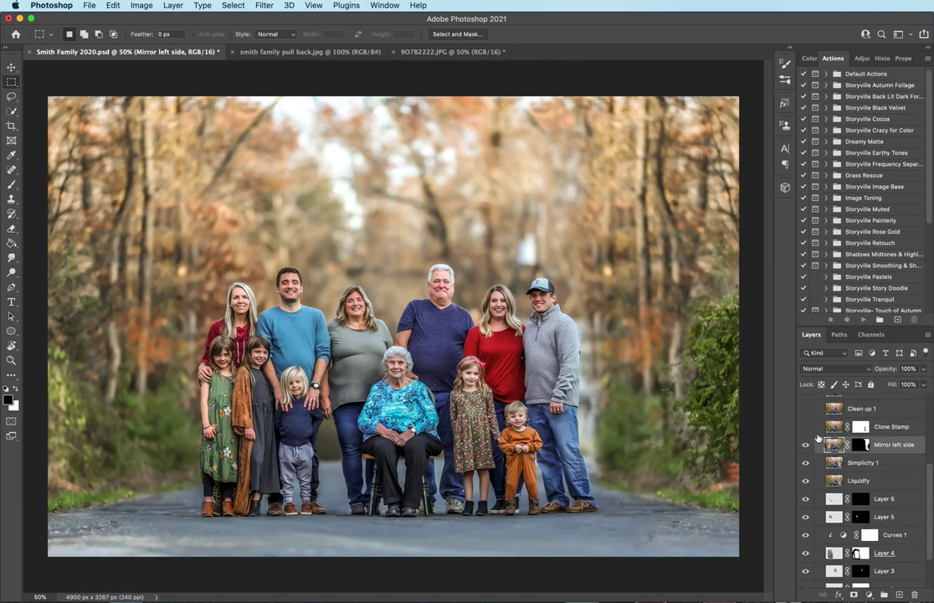
Step: Show the Clone Stamp layer, comparing the area beside the man in grey without it
left_click(805, 426)
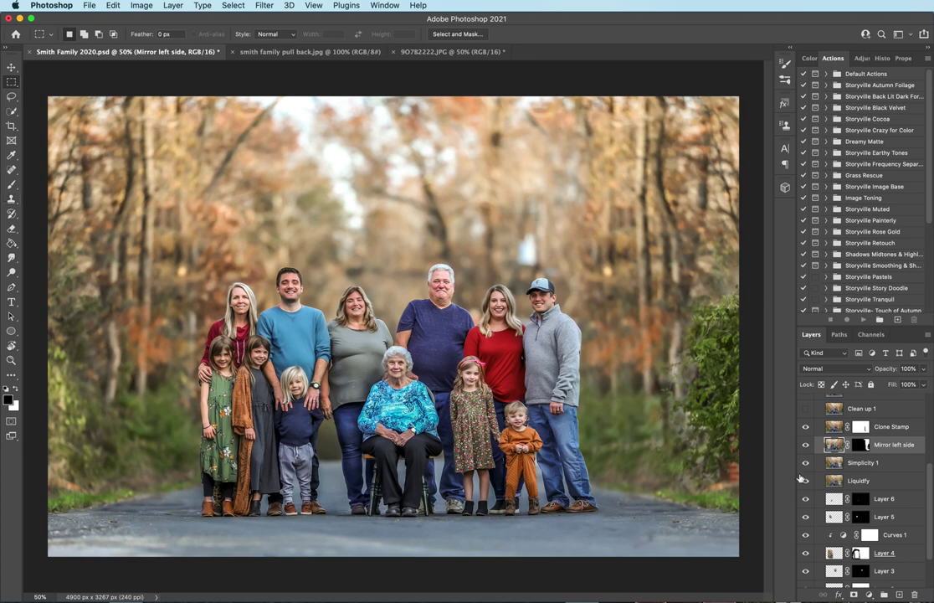
left_click(805, 427)
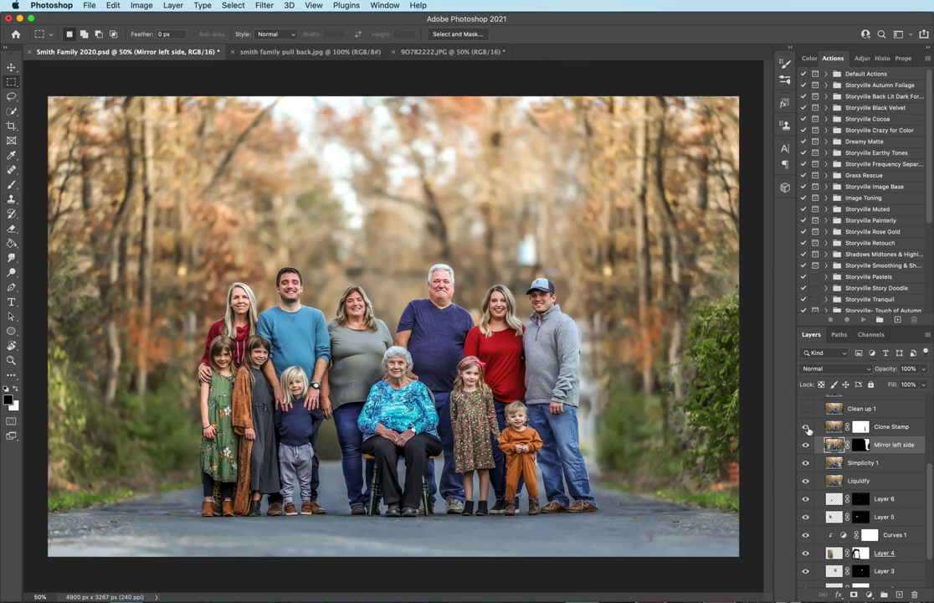
left_click(806, 427)
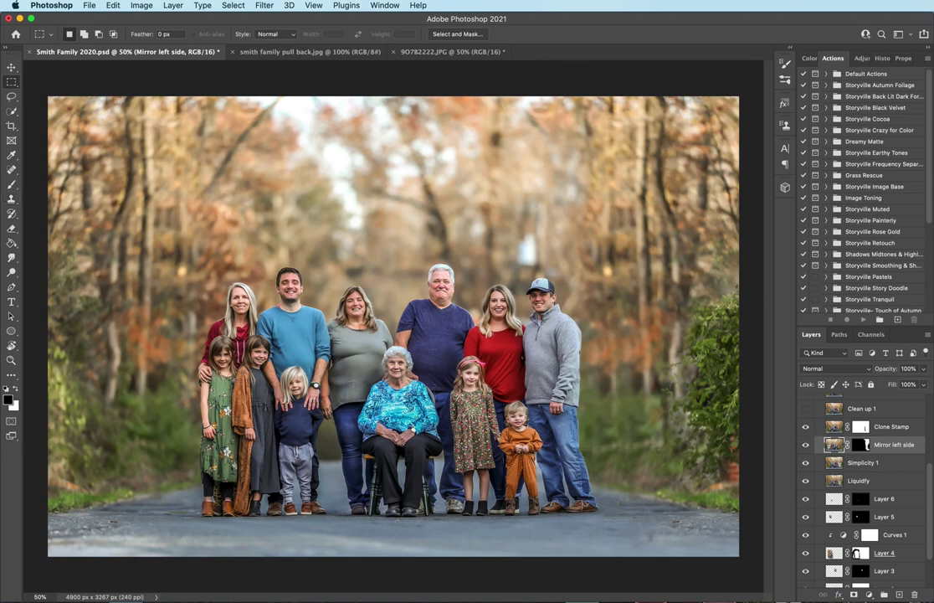
left_click(807, 428)
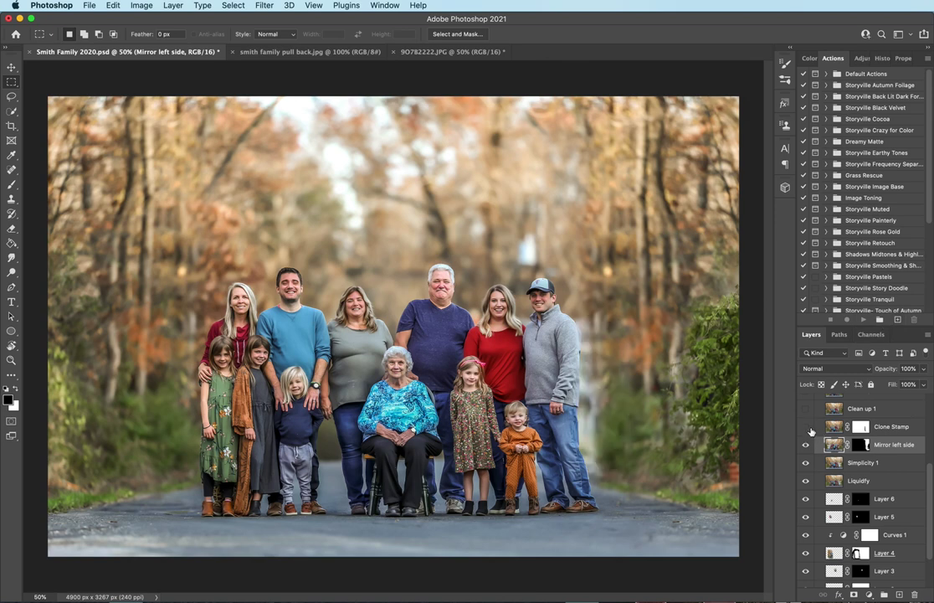
left_click(806, 428)
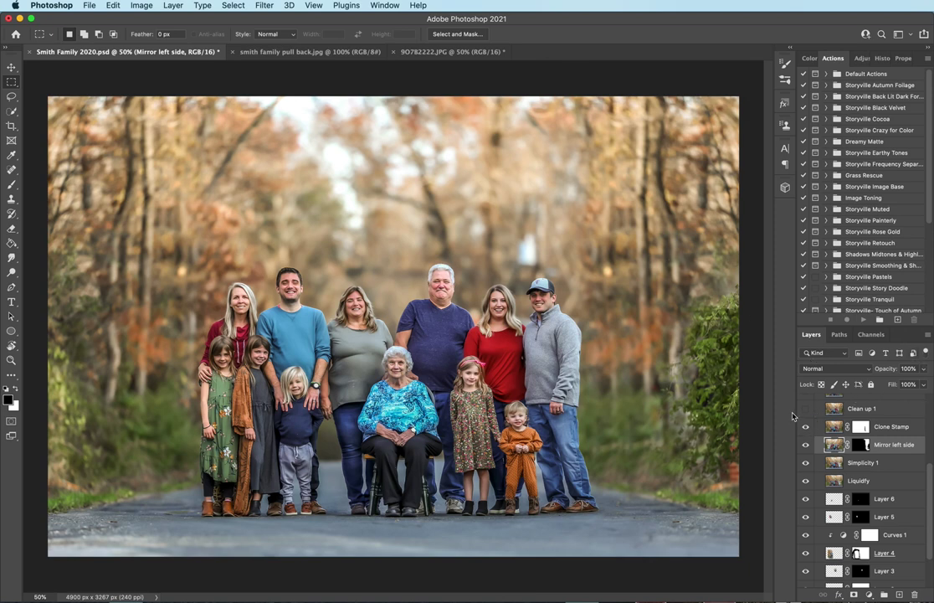
Step: Show the Clean up 1 layer and make it the active layer
left_click(806, 409)
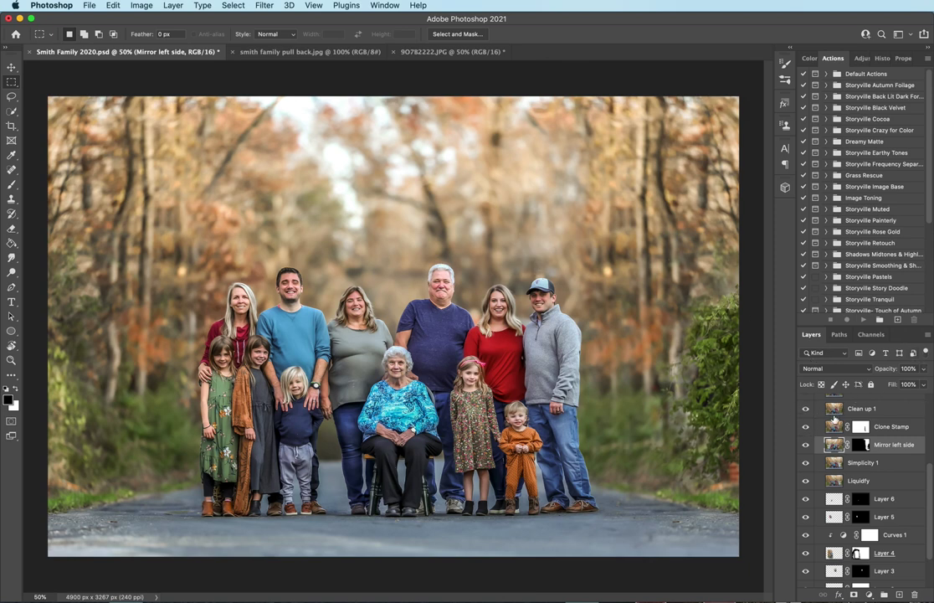
left_click(879, 408)
left_click_drag(928, 488, 931, 458)
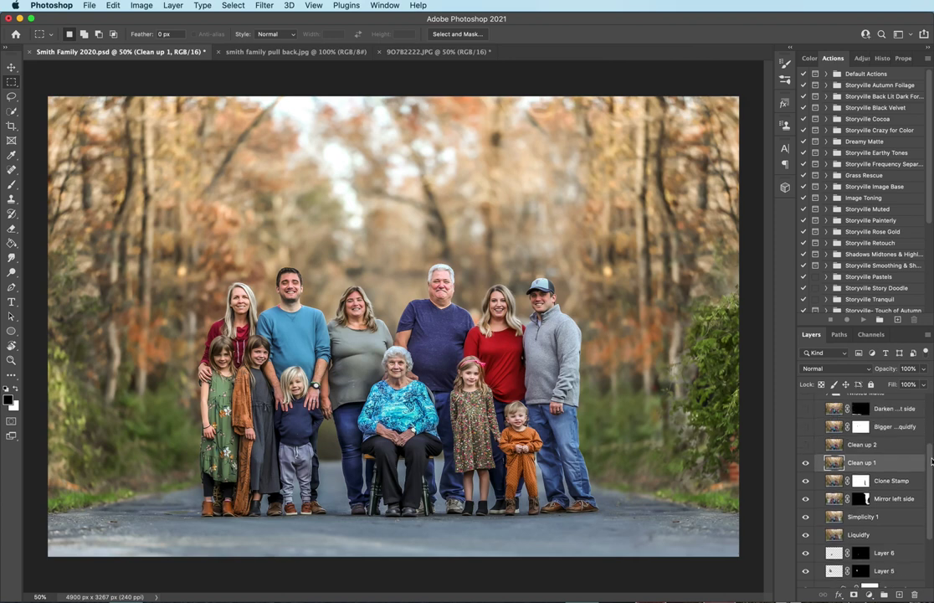
Step: Compare the sky and bright spot without Clean up 1, then show Clean up 2
left_click(806, 462)
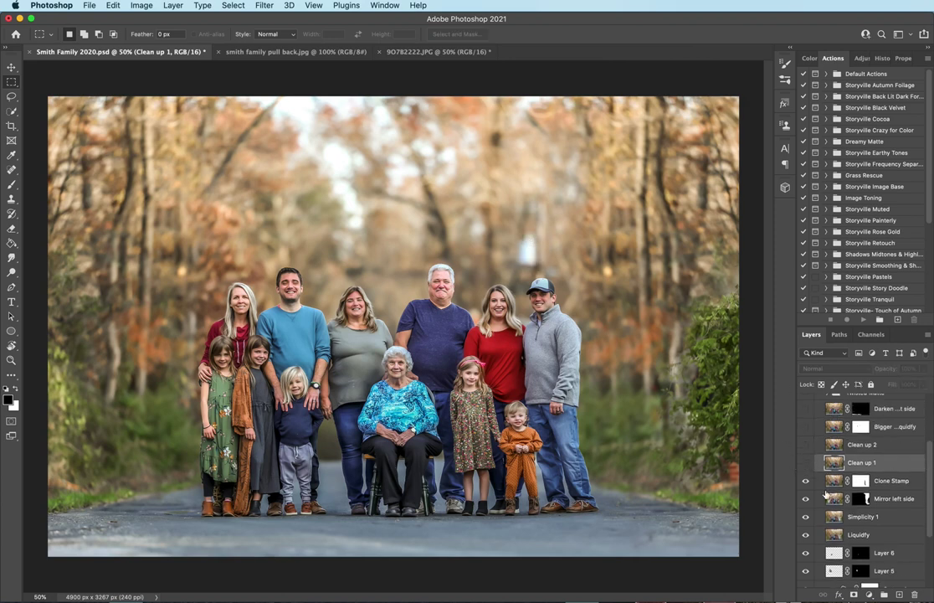
left_click(806, 464)
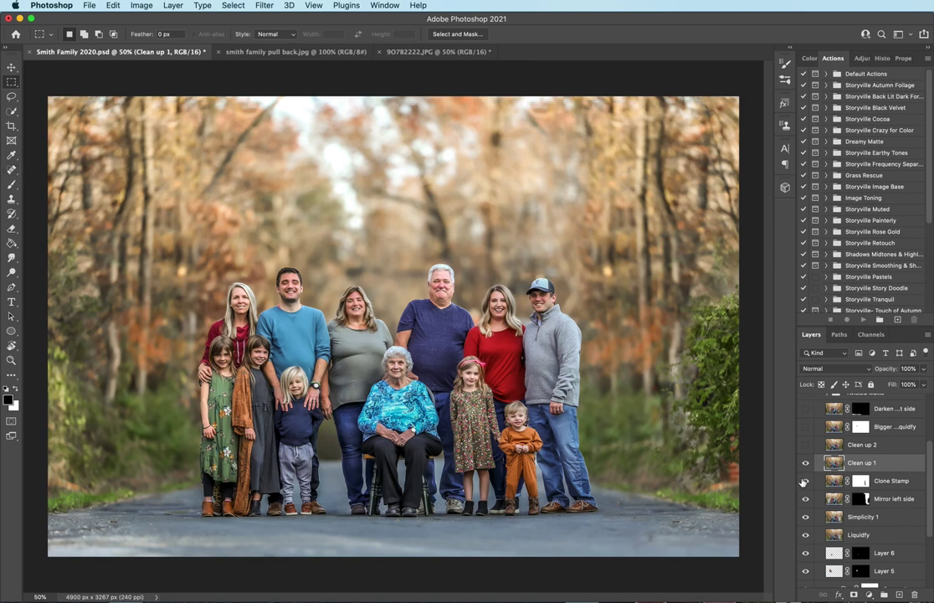
left_click(805, 463)
left_click(806, 465)
left_click(806, 445)
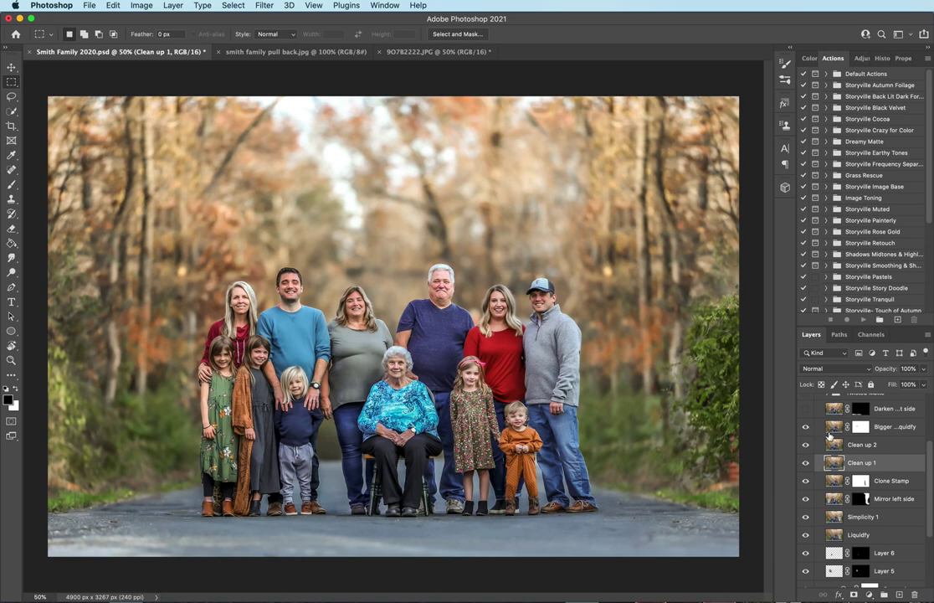
Step: Select Bigger hair, Liquify and compare the fuller hair with it hidden and shown
left_click(810, 430)
left_click(807, 428)
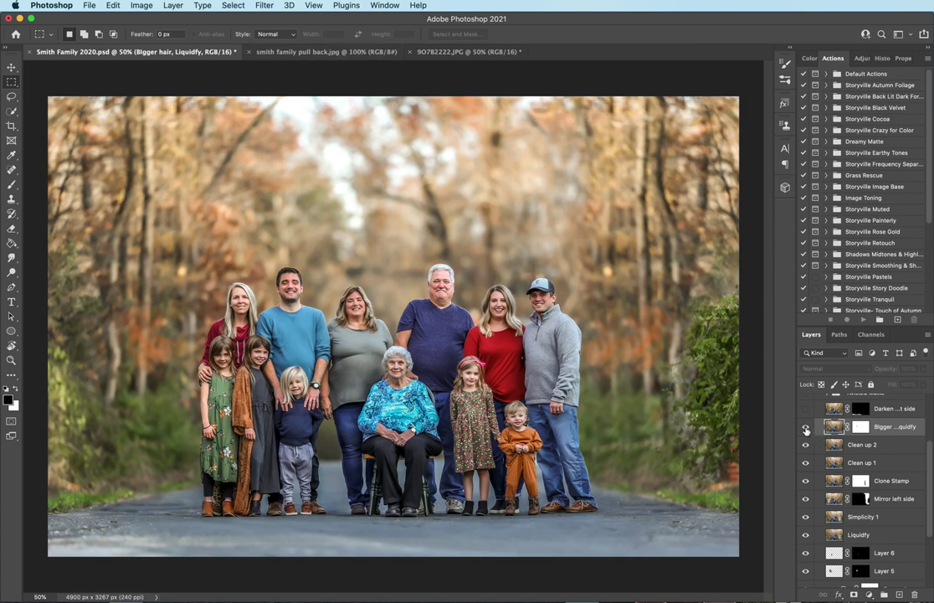
left_click(806, 427)
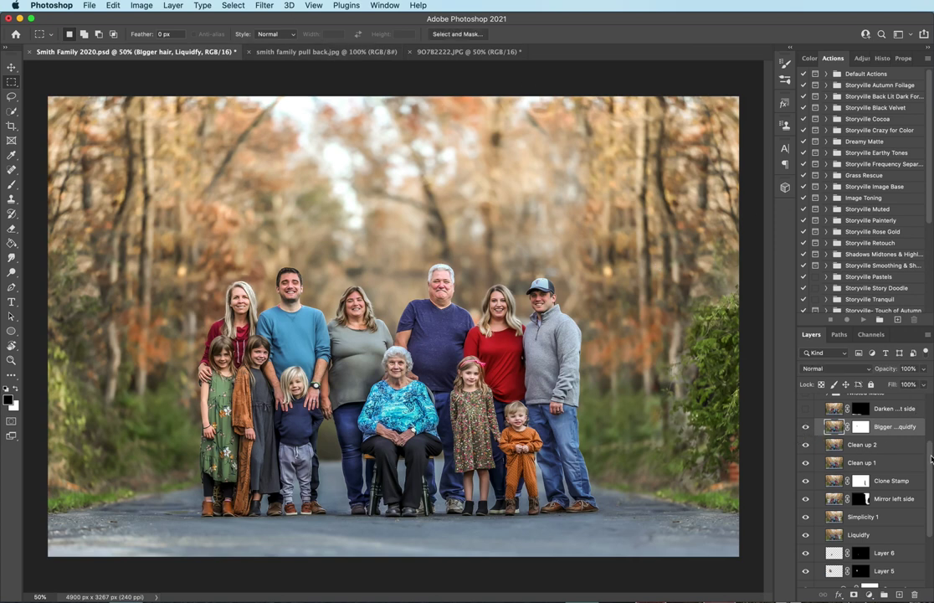
left_click_drag(931, 458, 932, 439)
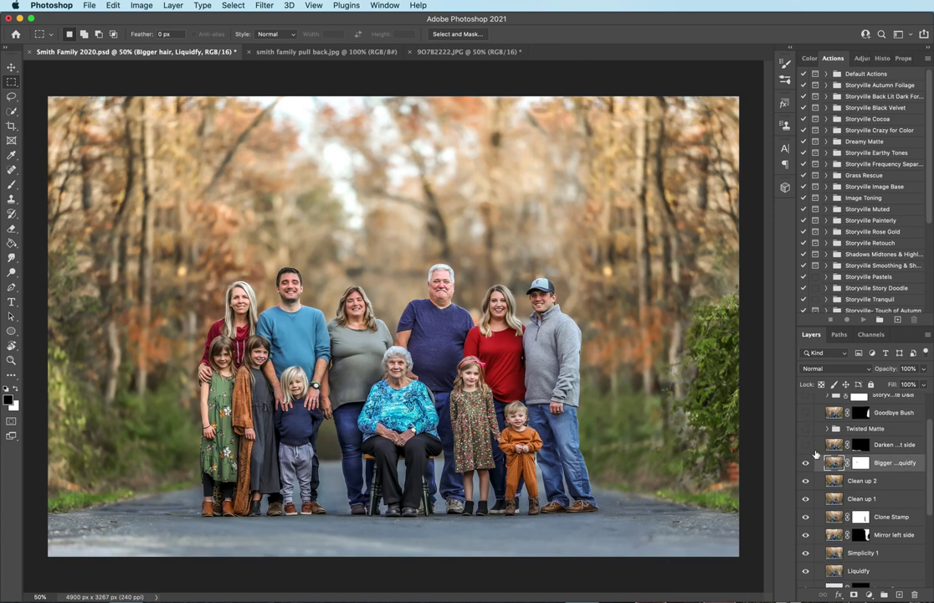
Step: Turn on the left-side darkening, comparing it and the Goodbye Bush removal off and on
left_click(806, 445)
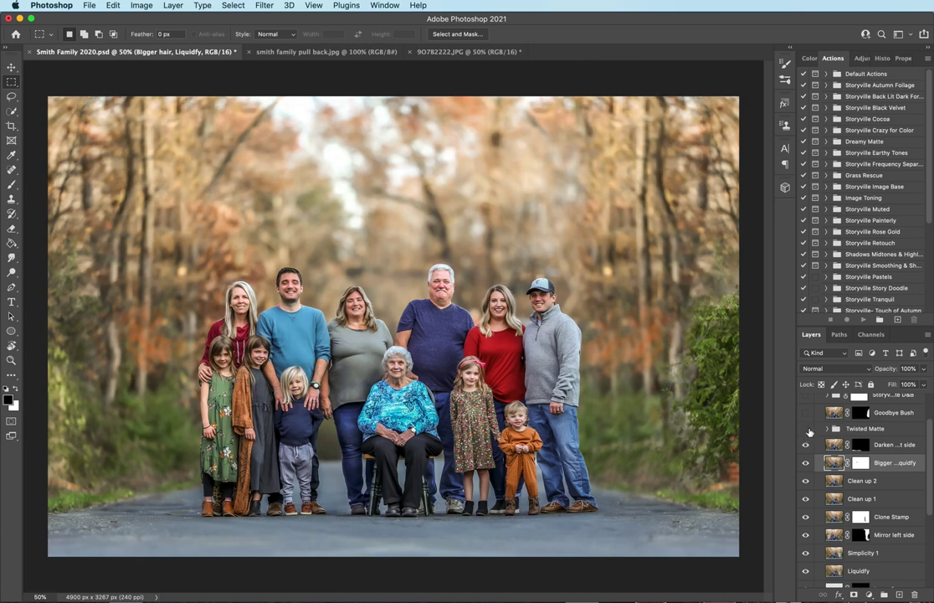
left_click(807, 444)
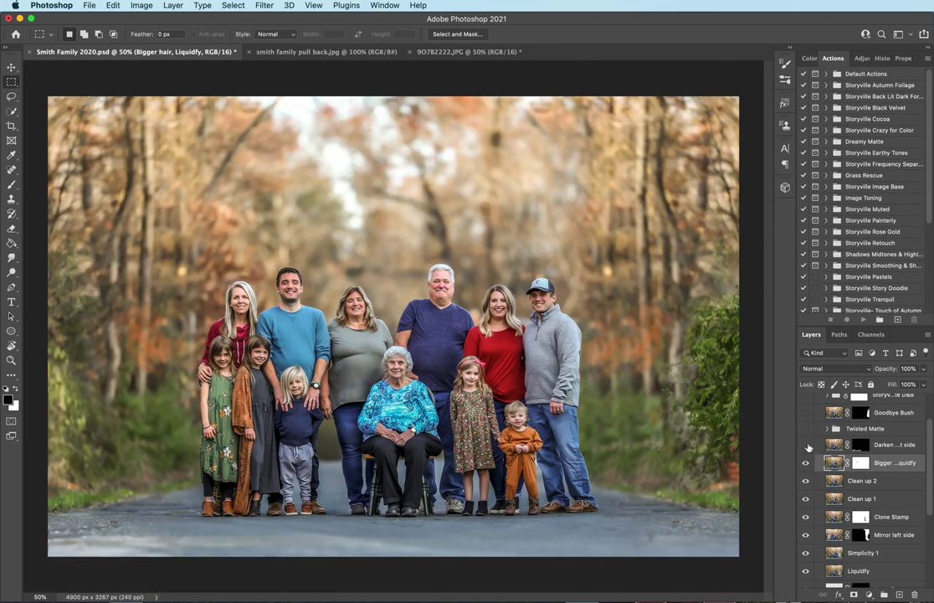
left_click(807, 444)
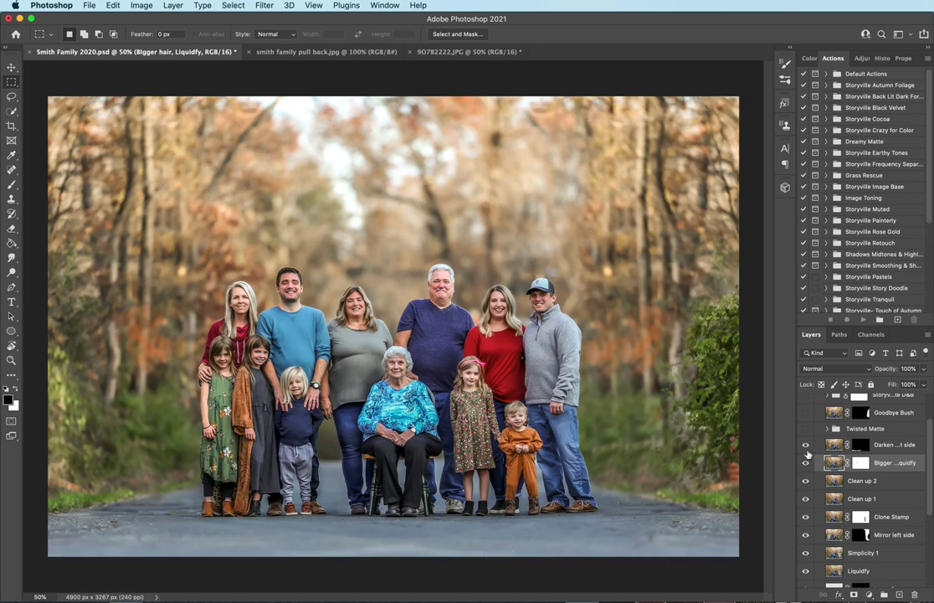
left_click(807, 446)
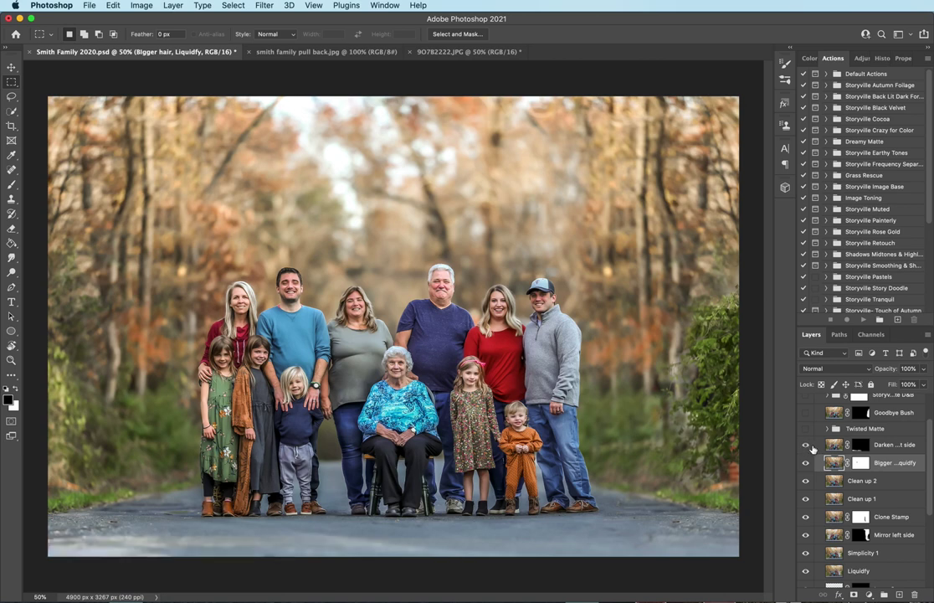
left_click(806, 444)
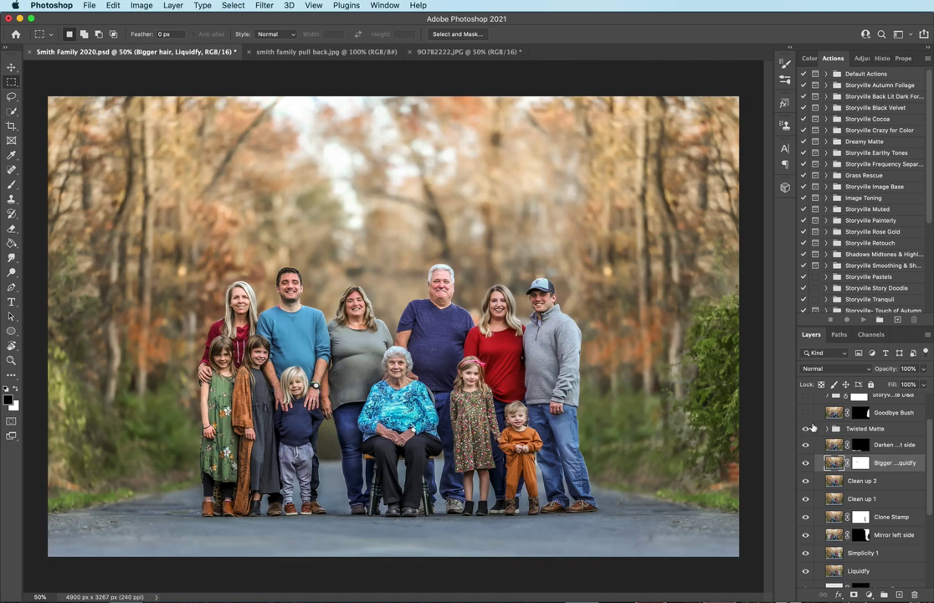
left_click(806, 416)
left_click(806, 412)
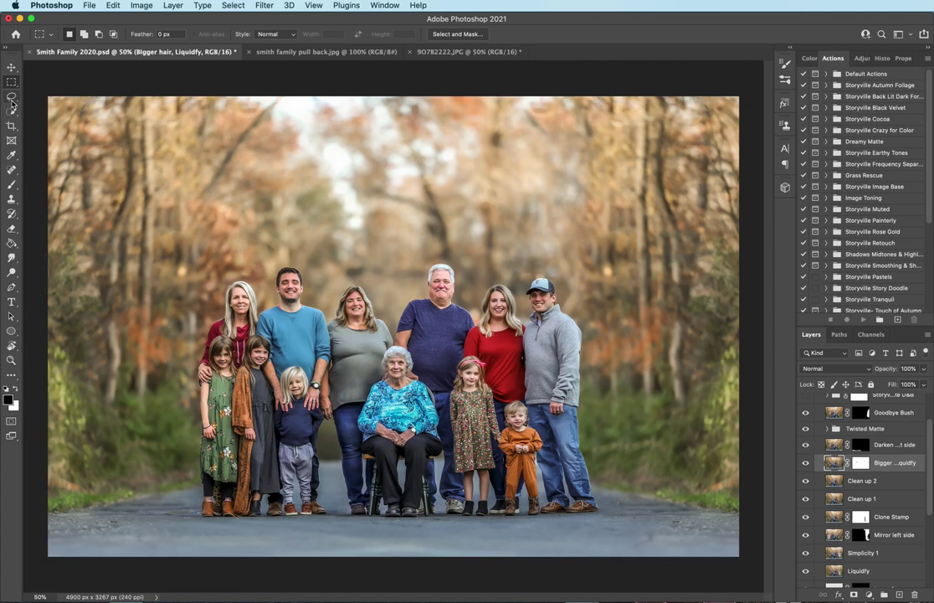
Step: Choose the Lasso tool and show the Storyville D&B layer, comparing it off and on
left_click(12, 97)
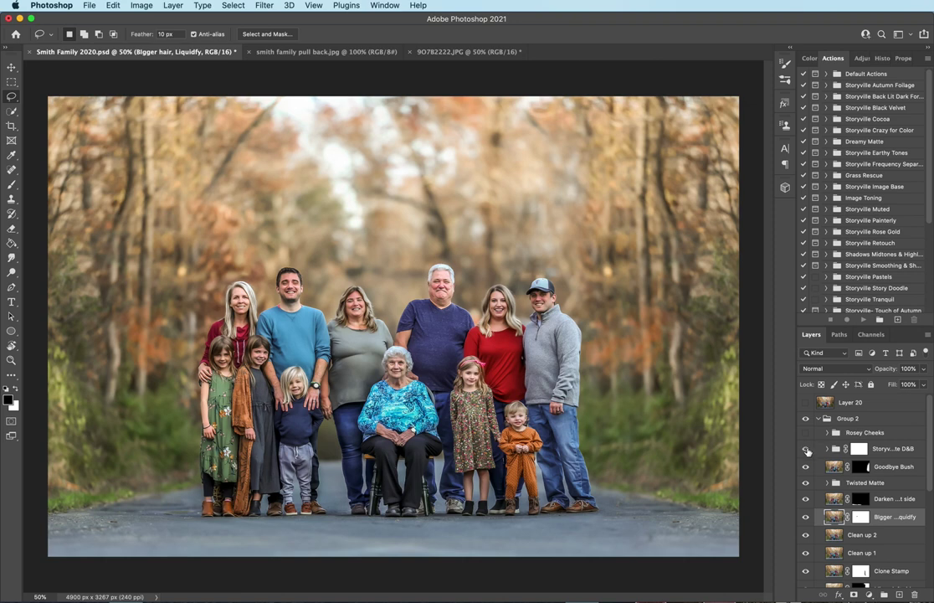
left_click(806, 450)
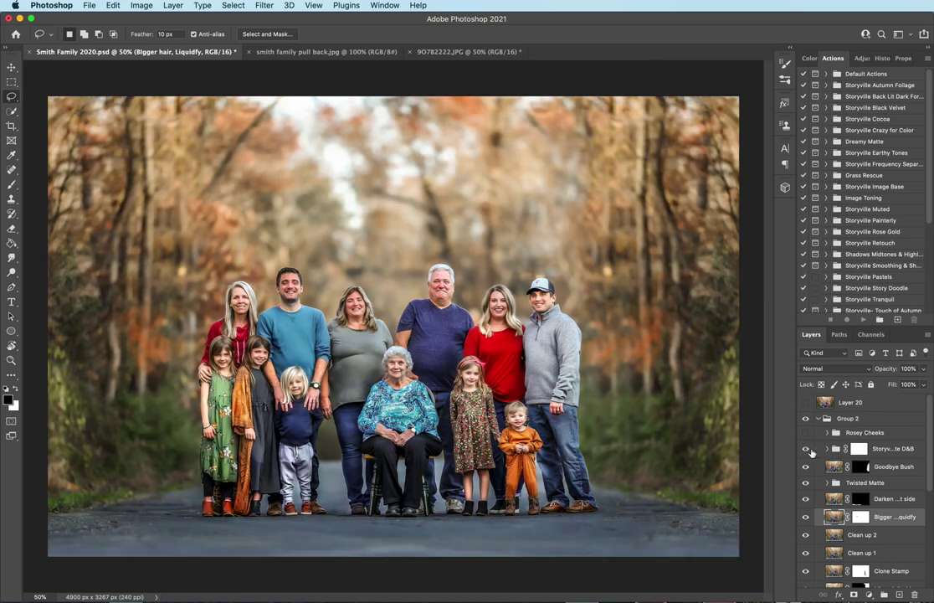
left_click(806, 449)
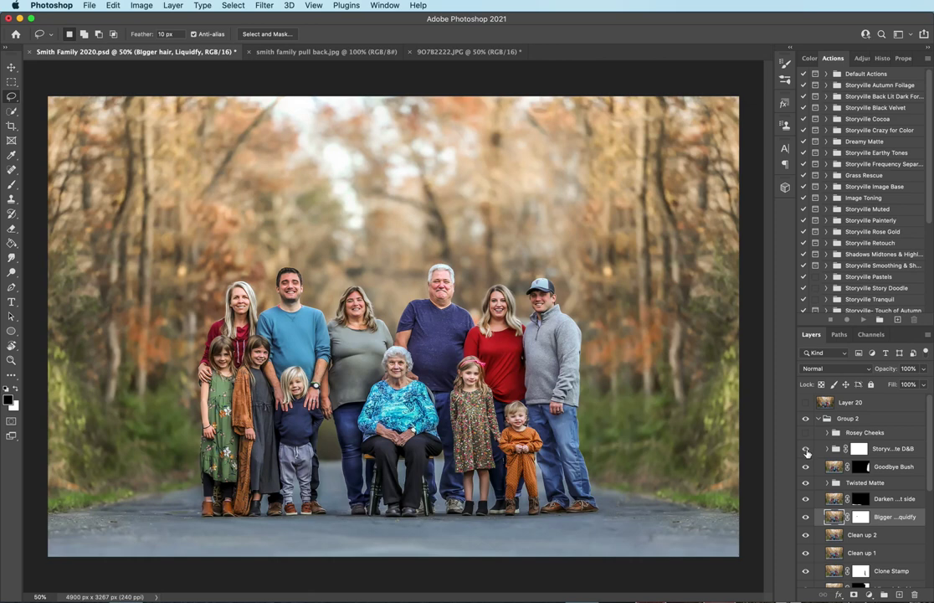
left_click(806, 450)
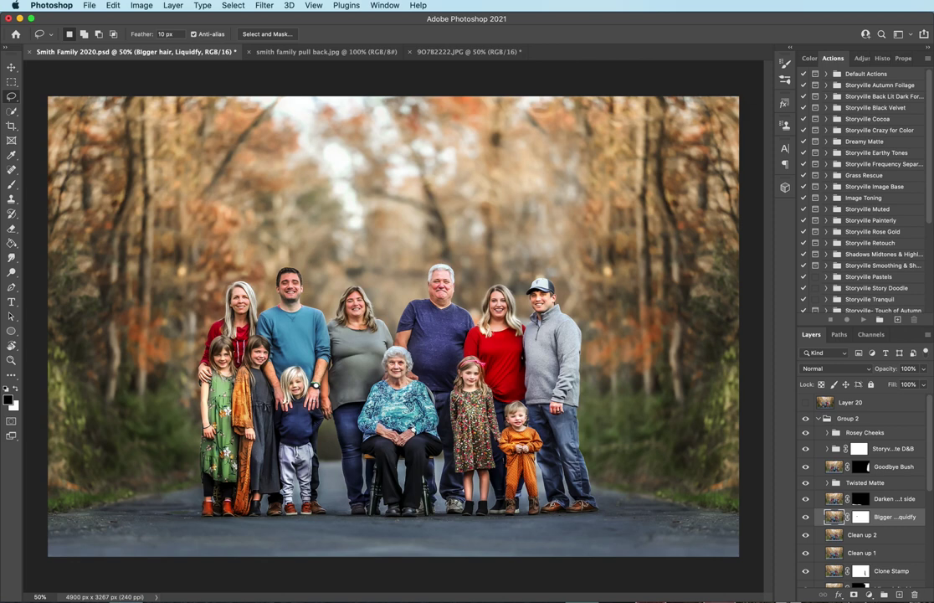
Step: Select and collapse Group 2, hide it to show the original, then show the edits again
left_click(829, 418)
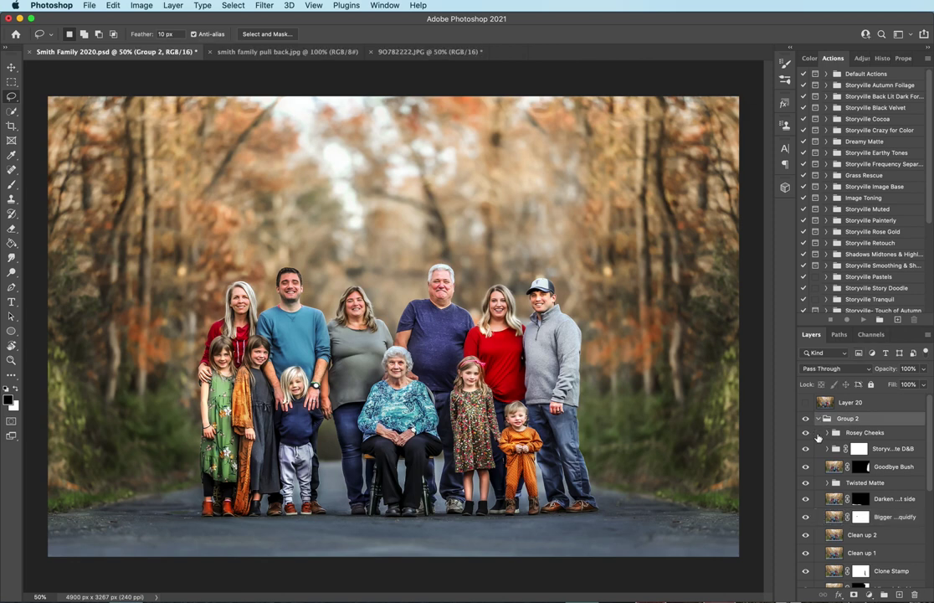
left_click(818, 418)
left_click(807, 419)
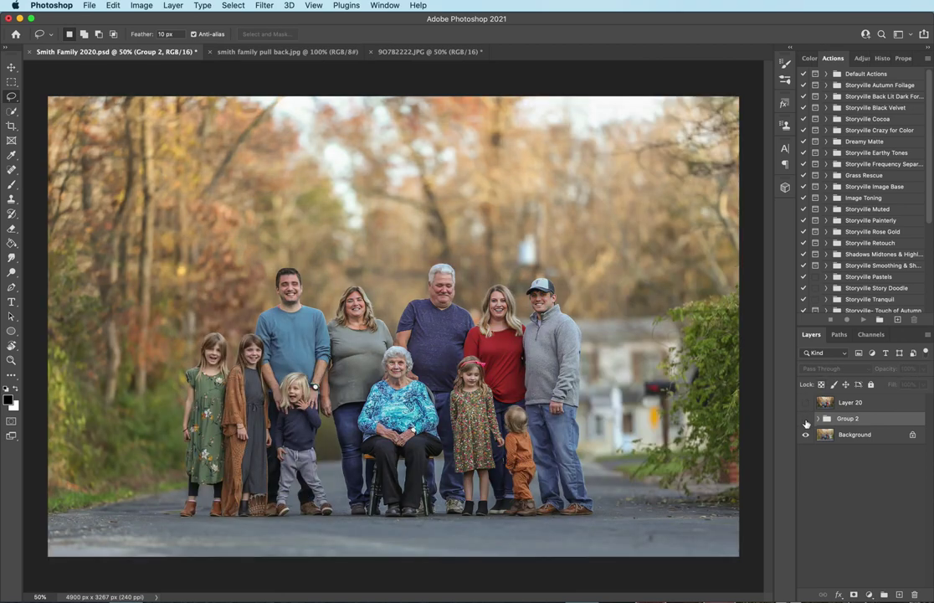
left_click(806, 419)
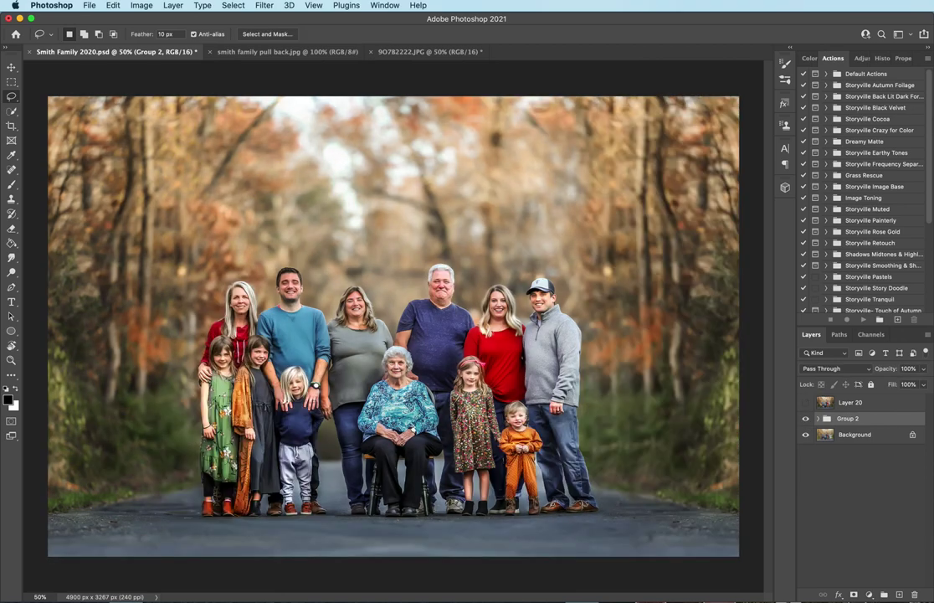